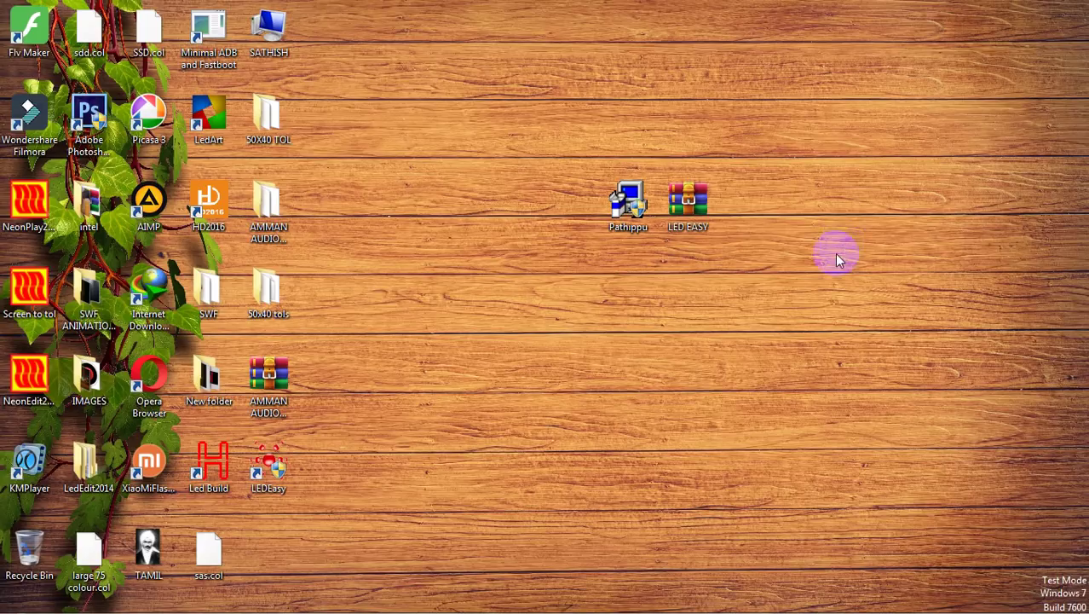
pyautogui.moveTo(545, 219); pyautogui.dragTo(759, 205)
pyautogui.click(691, 260)
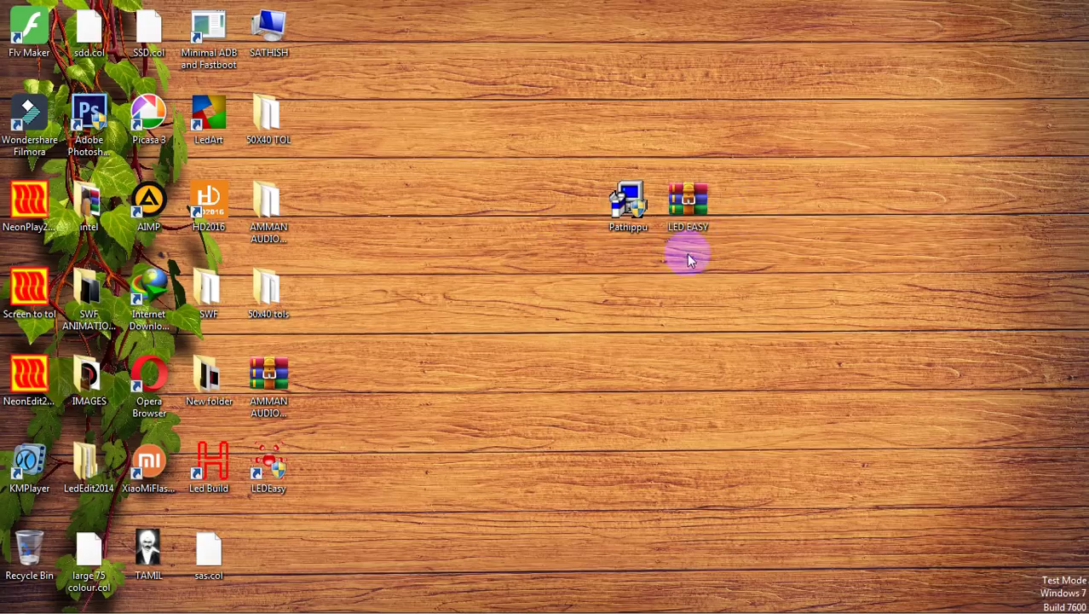
pyautogui.click(629, 204)
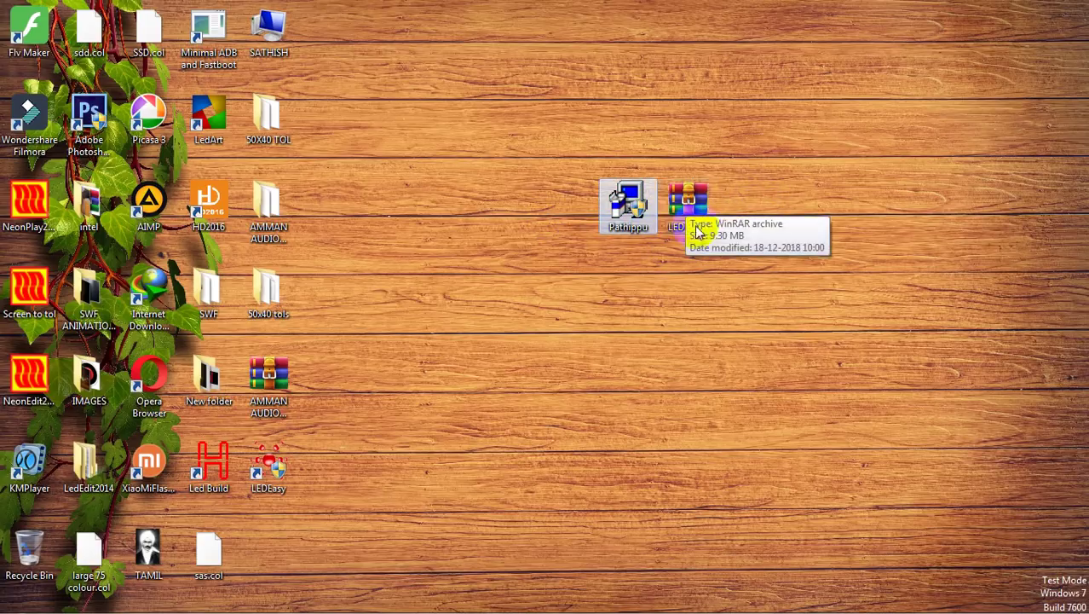
pyautogui.moveTo(560, 214); pyautogui.dragTo(637, 219)
pyautogui.moveTo(566, 206); pyautogui.dragTo(735, 241)
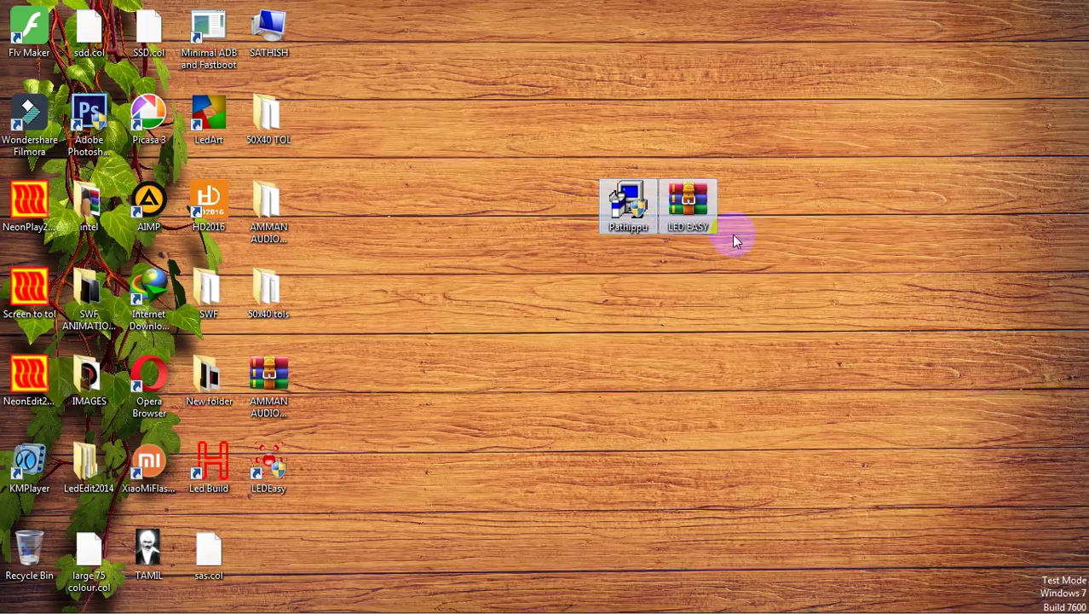
pyautogui.click(808, 196)
pyautogui.click(627, 215)
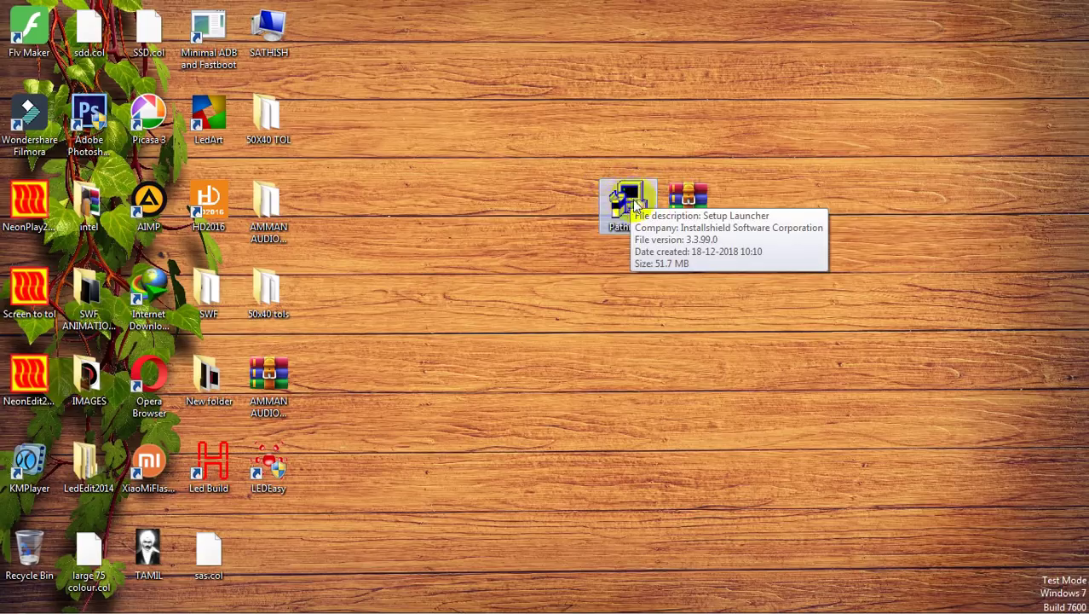
pyautogui.click(633, 203)
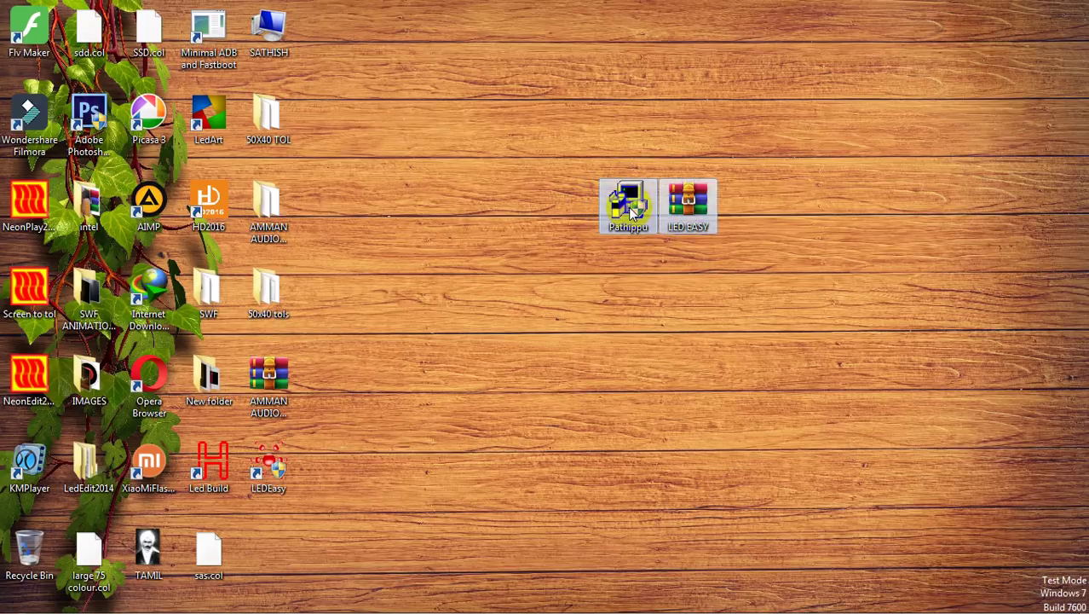
# Step: Move the Pathippu and LED EASY files to the desktop's upper-right corner and place the LEDEasy shortcut in the middle of the desktop
pyautogui.moveTo(639, 264); pyautogui.dragTo(712, 183)
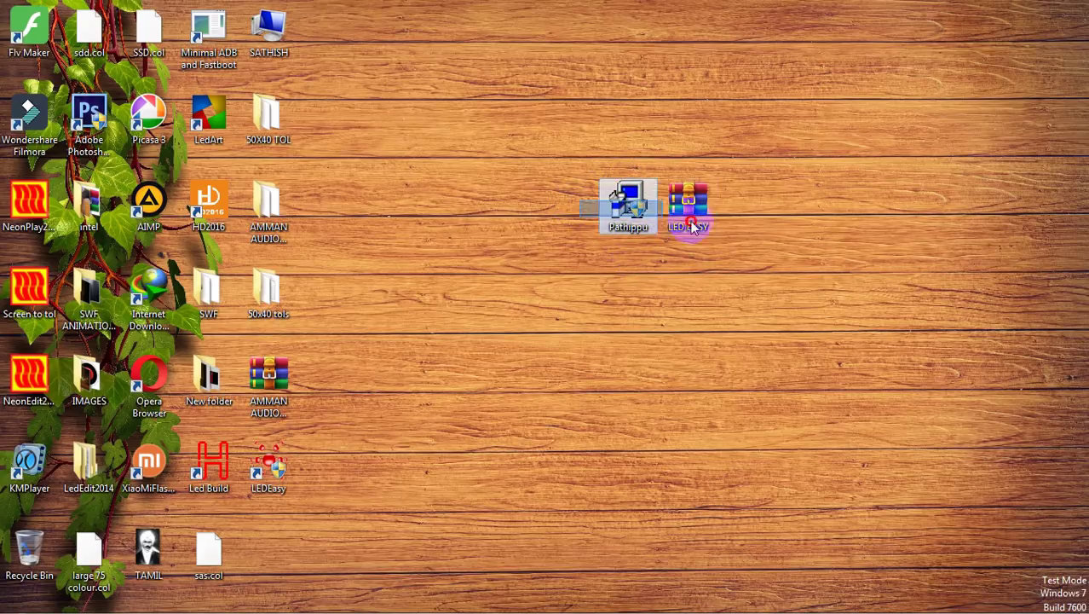
pyautogui.click(601, 201)
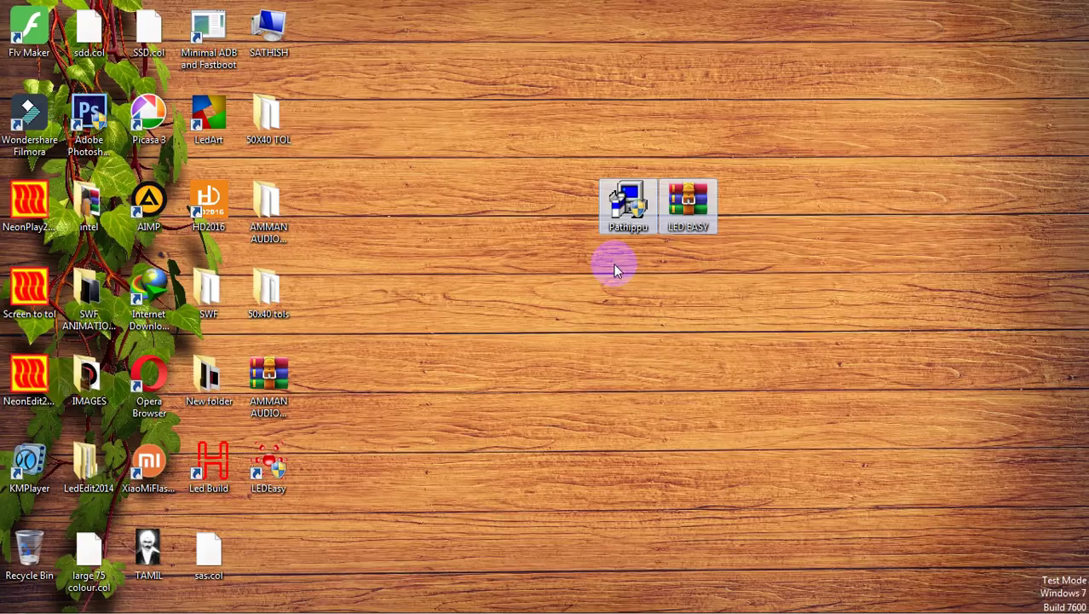
pyautogui.moveTo(632, 220); pyautogui.dragTo(1009, 68)
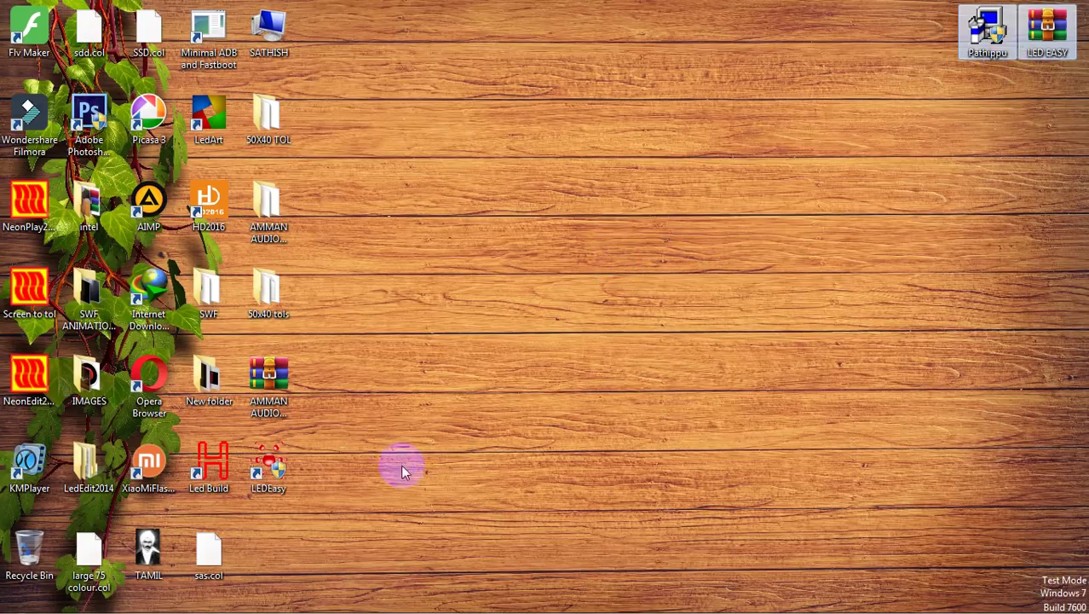
pyautogui.moveTo(268, 467); pyautogui.dragTo(645, 232)
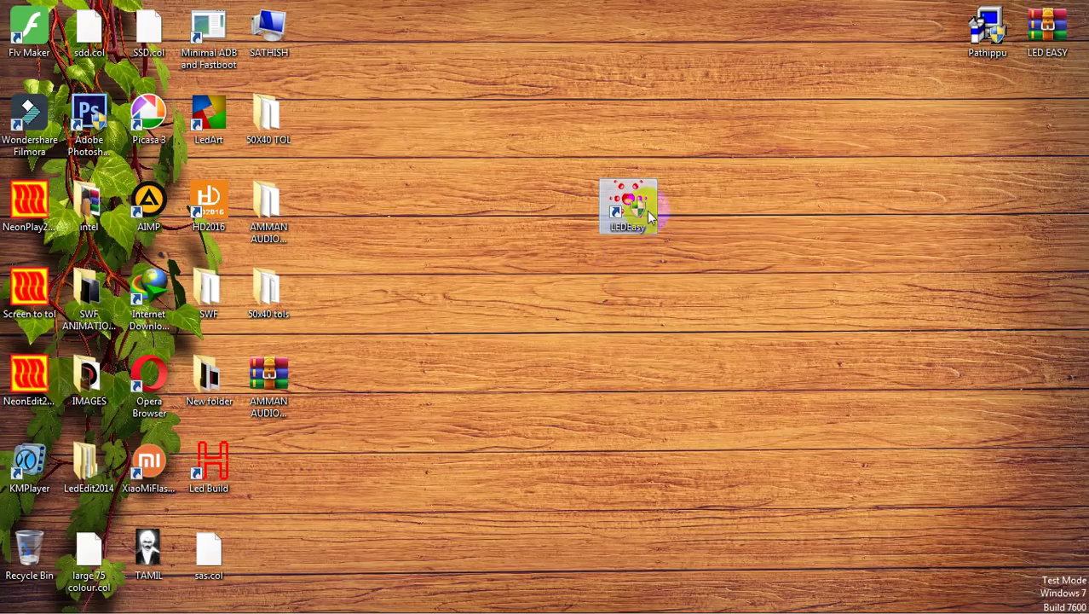
pyautogui.click(1044, 32)
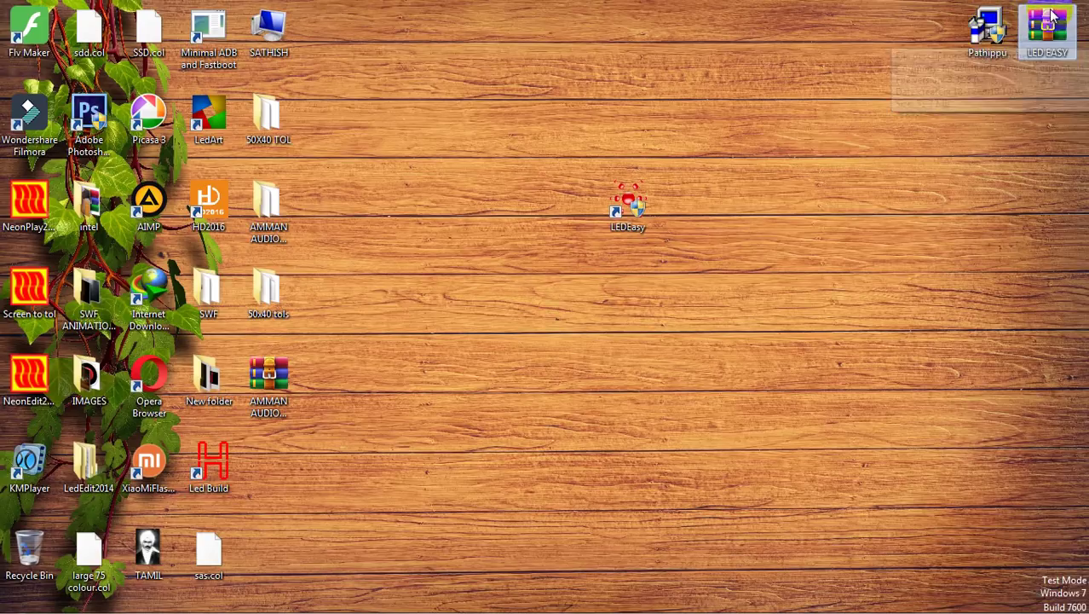
pyautogui.moveTo(605, 228); pyautogui.dragTo(629, 206)
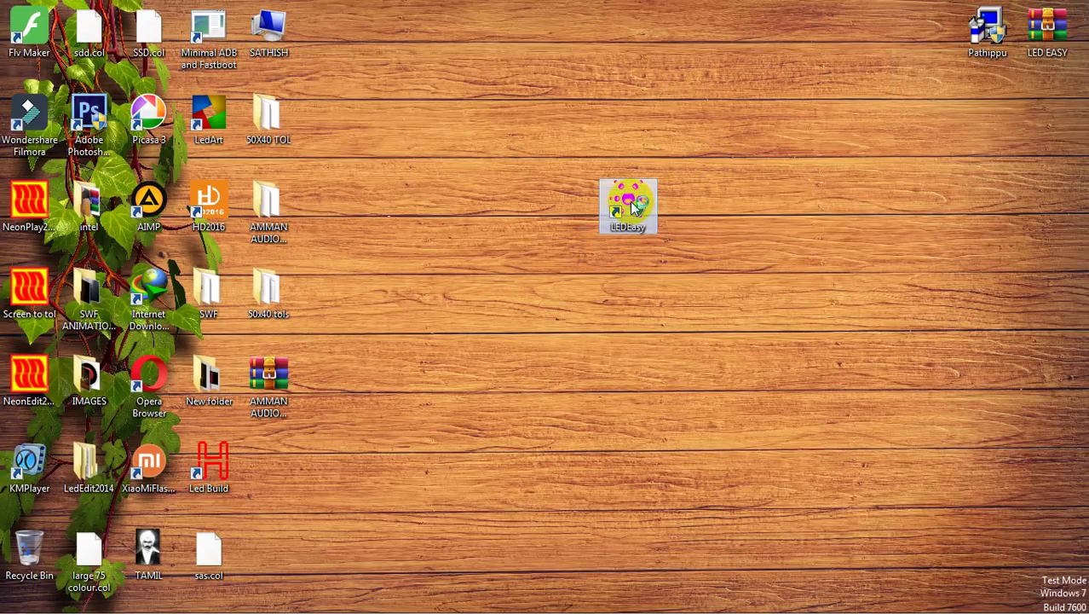
# Step: Launch LEDEasy and create a new project with width 60, height 10 and the ST4K controller
pyautogui.doubleClick(630, 207)
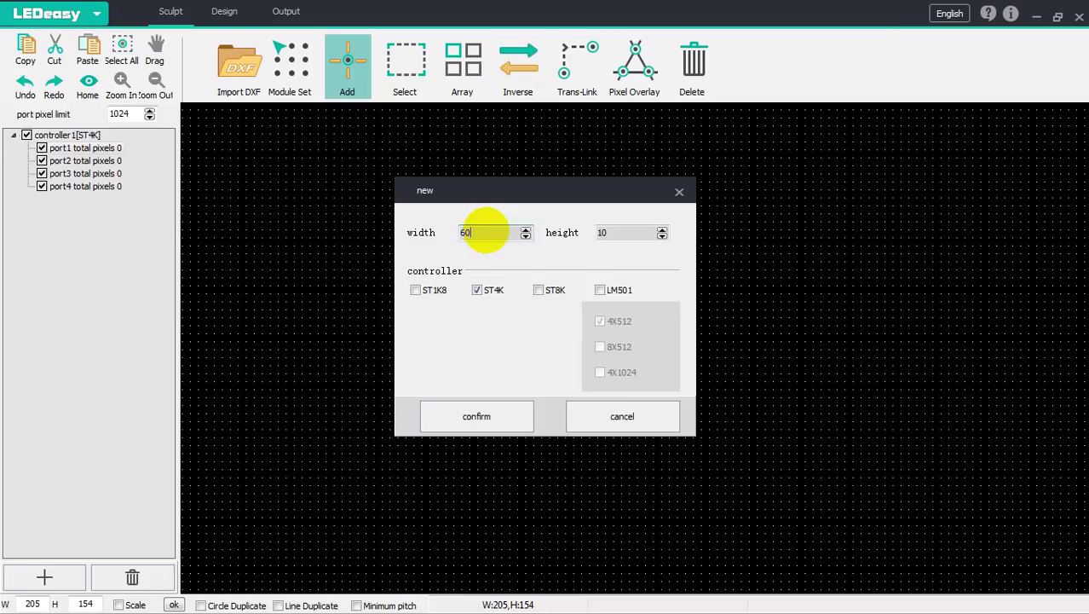
pyautogui.doubleClick(625, 232)
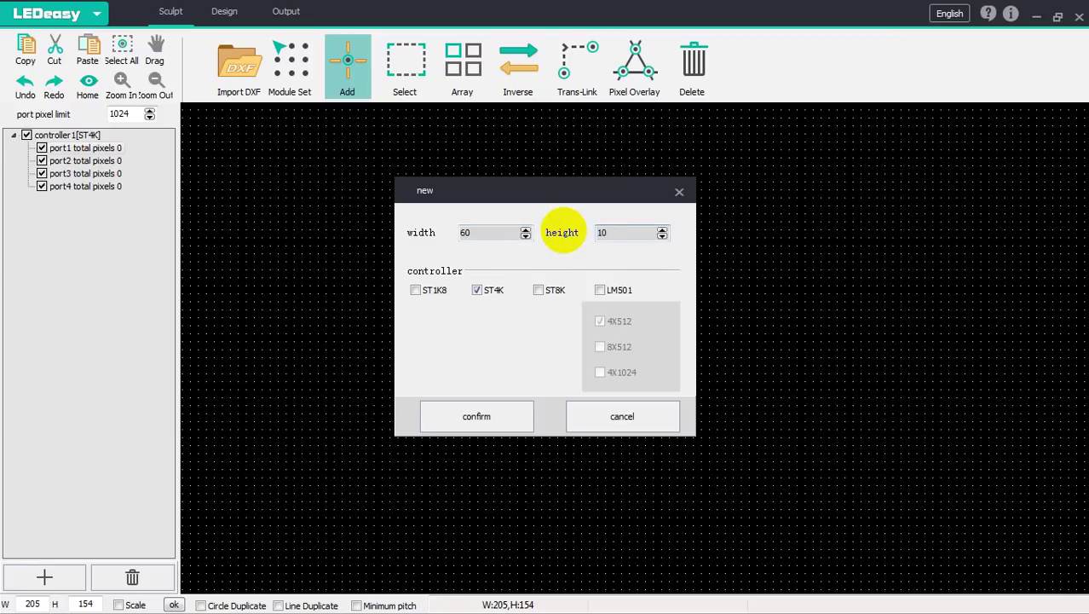
pyautogui.click(478, 416)
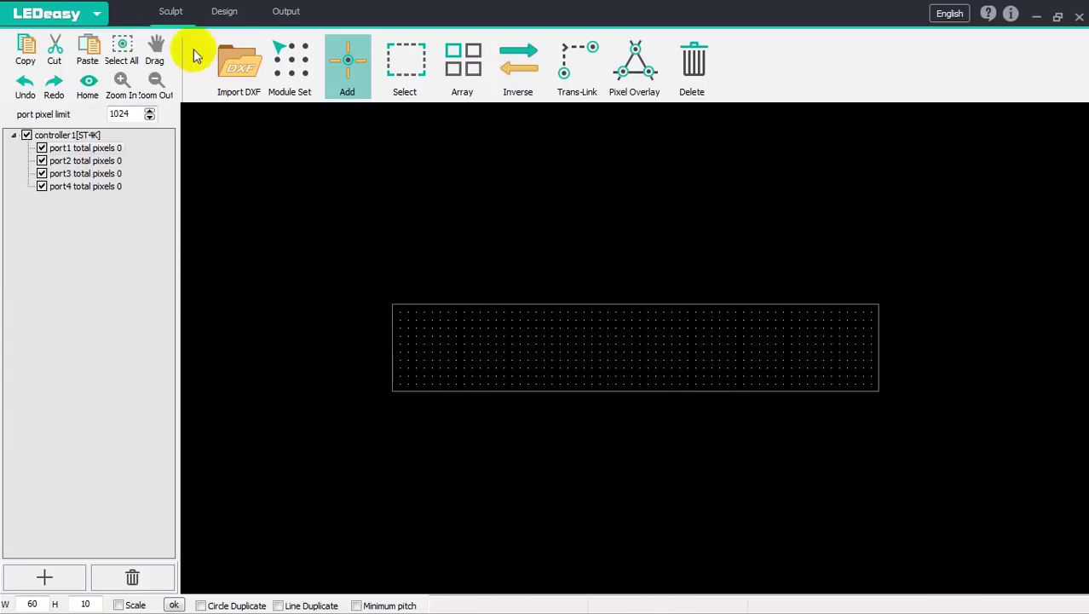
# Step: Switch the project to the Design workspace and close its color template dialog
pyautogui.click(226, 14)
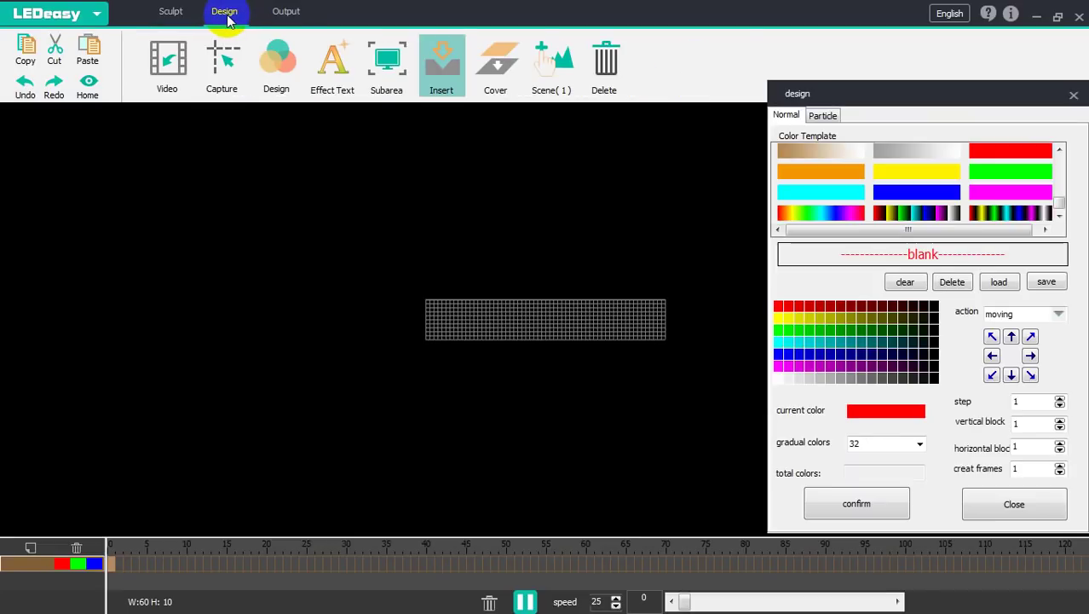
pyautogui.click(1073, 96)
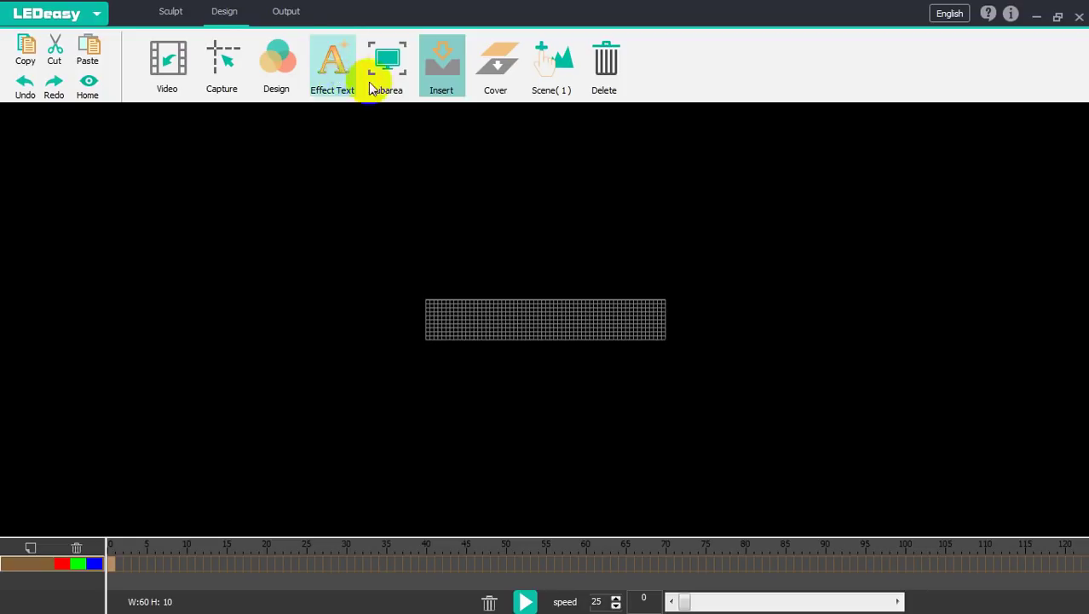
pyautogui.click(341, 76)
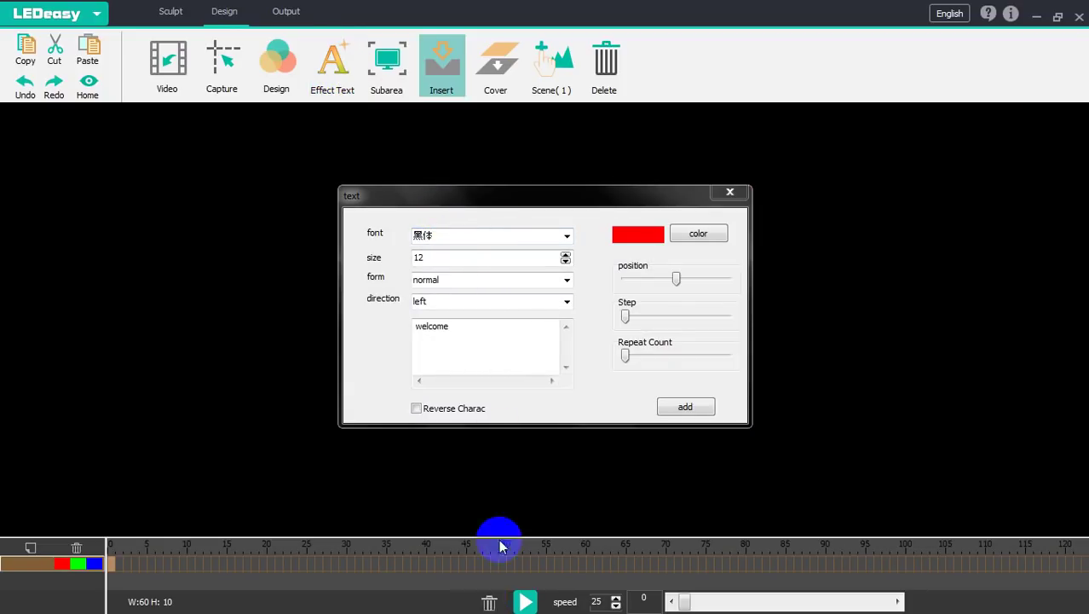
pyautogui.click(474, 239)
pyautogui.doubleClick(433, 324)
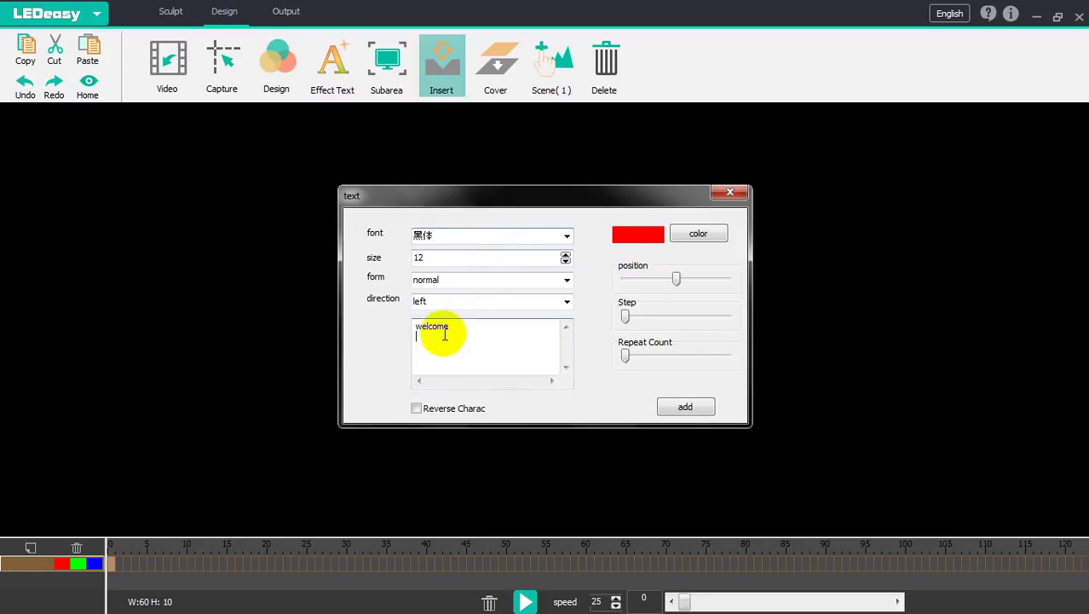
pyautogui.moveTo(431, 202); pyautogui.dragTo(730, 220)
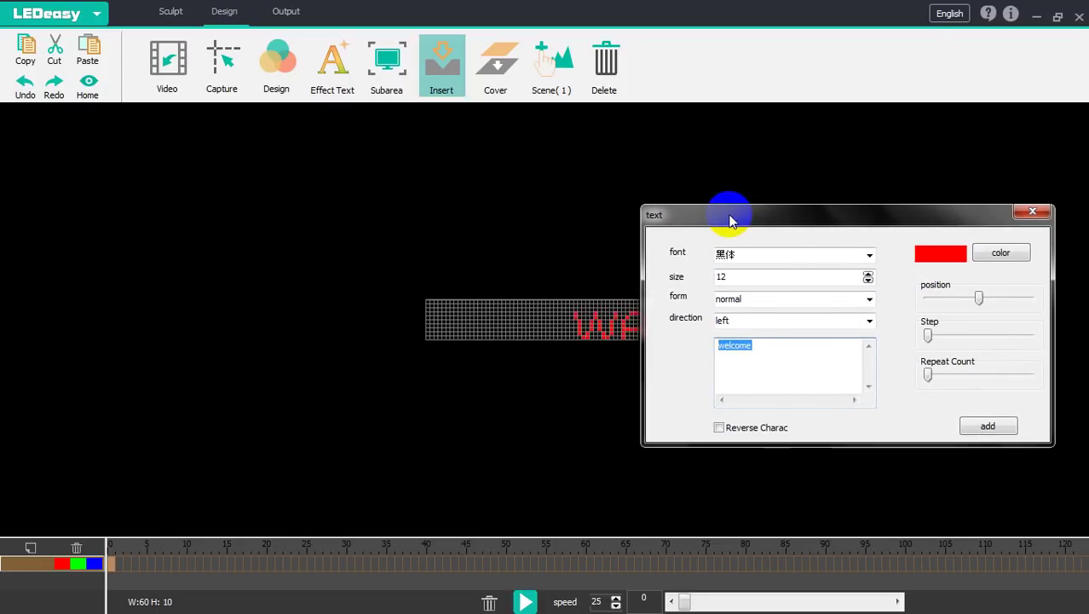
pyautogui.press('Escape')
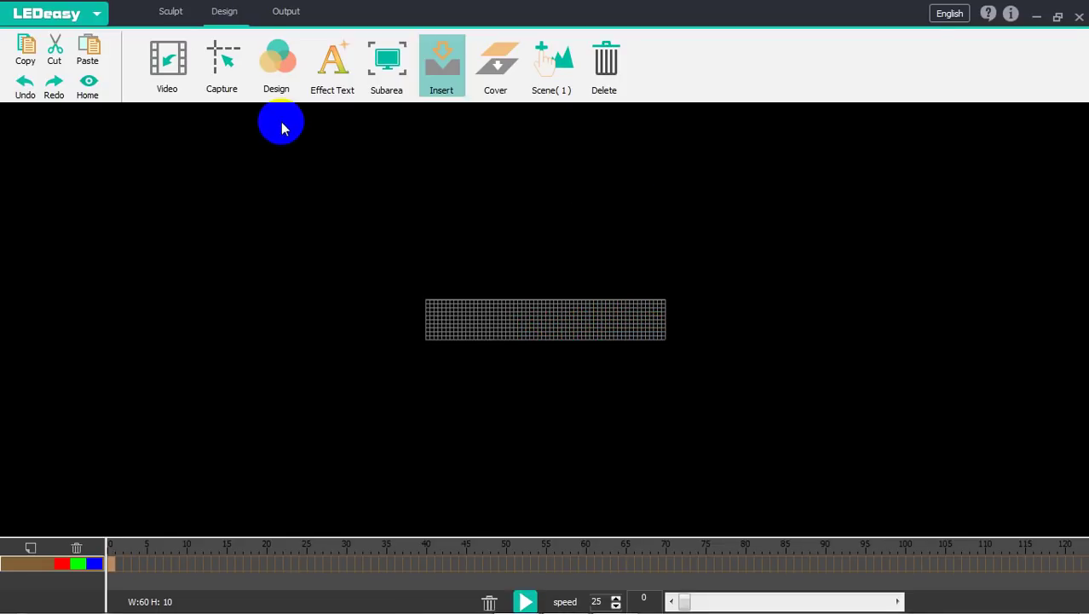
# Step: Open the Effect Text settings, move them clear of the LED grid and delete the default text "welcome"
pyautogui.click(328, 77)
pyautogui.moveTo(627, 304); pyautogui.dragTo(541, 295)
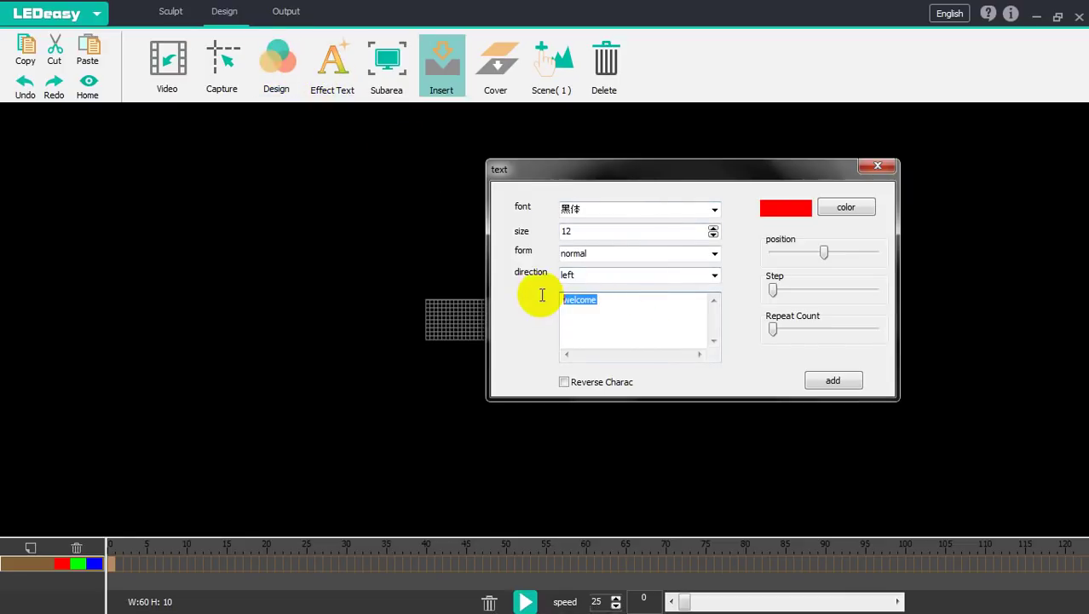
pyautogui.click(571, 308)
pyautogui.press('Return')
pyautogui.moveTo(674, 177); pyautogui.dragTo(832, 186)
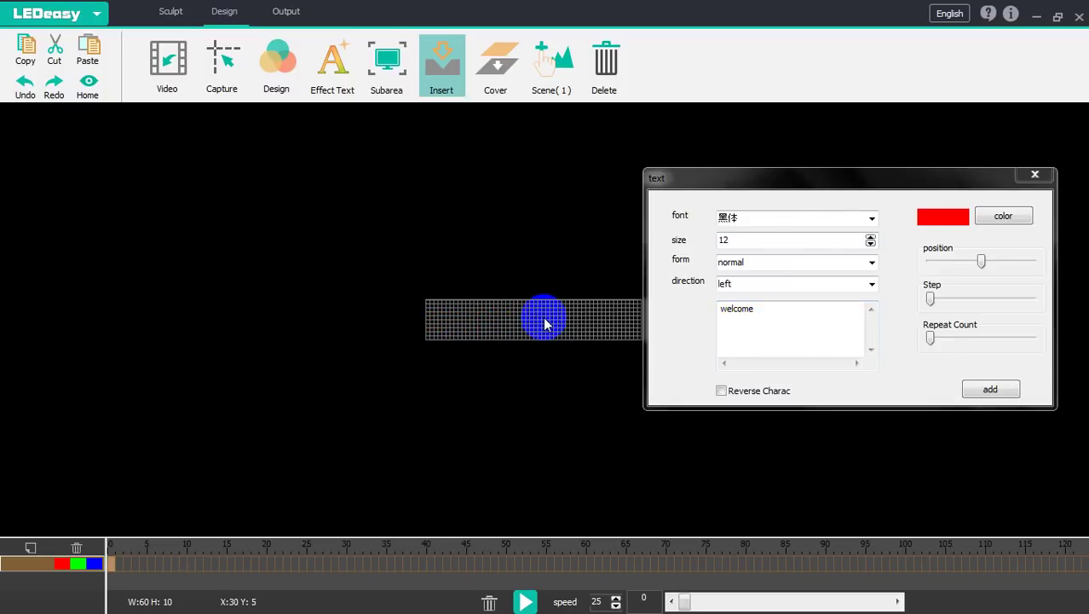
pyautogui.moveTo(802, 311); pyautogui.dragTo(721, 308)
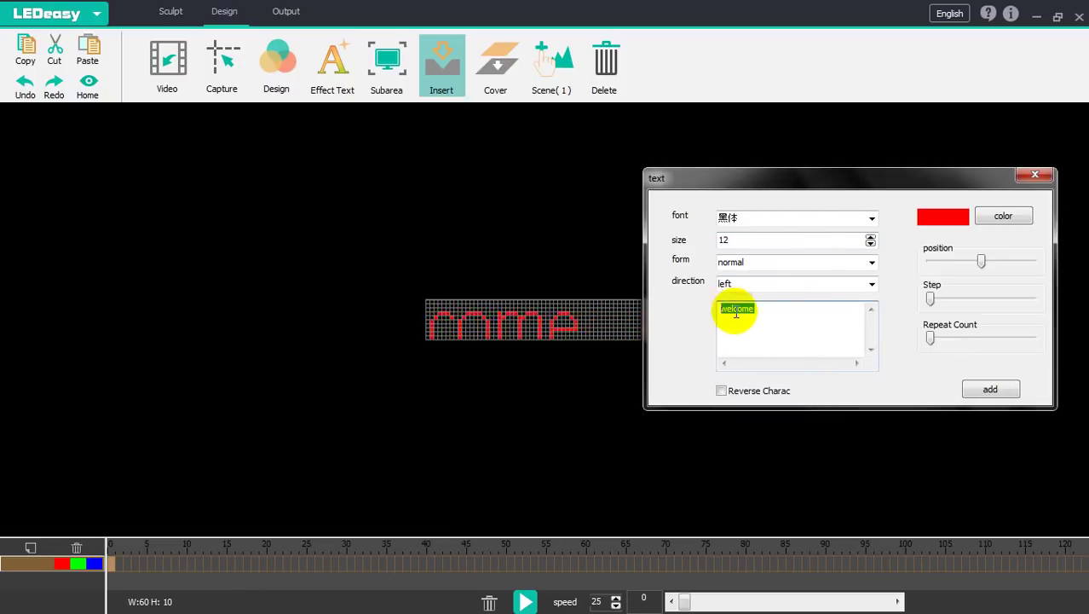
pyautogui.press('BackSpace')
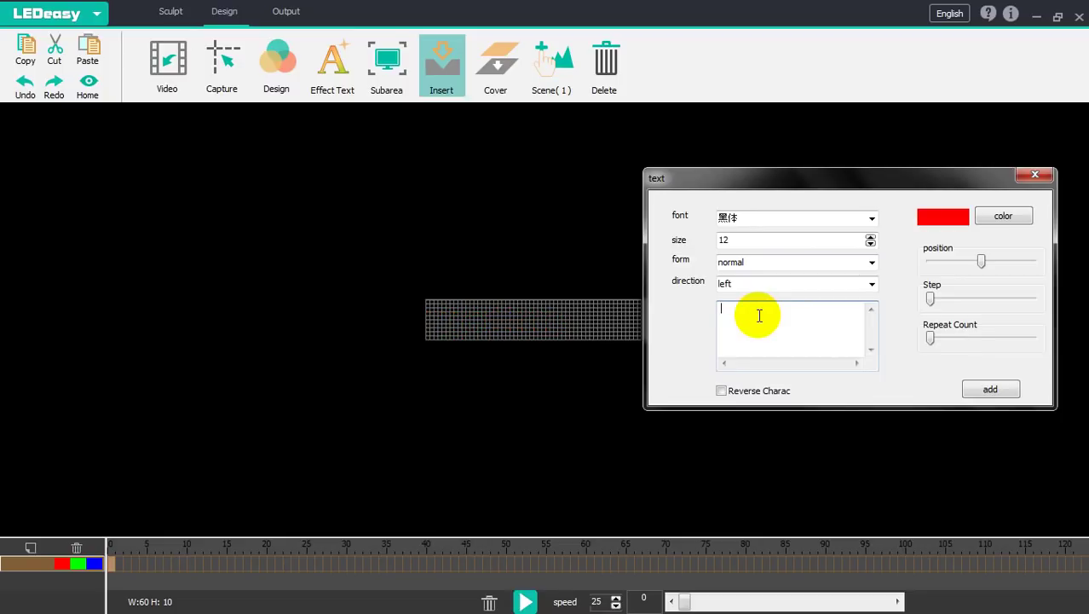
# Step: Close the effect text dialog and switch to the running NHM Converter
pyautogui.press('super')
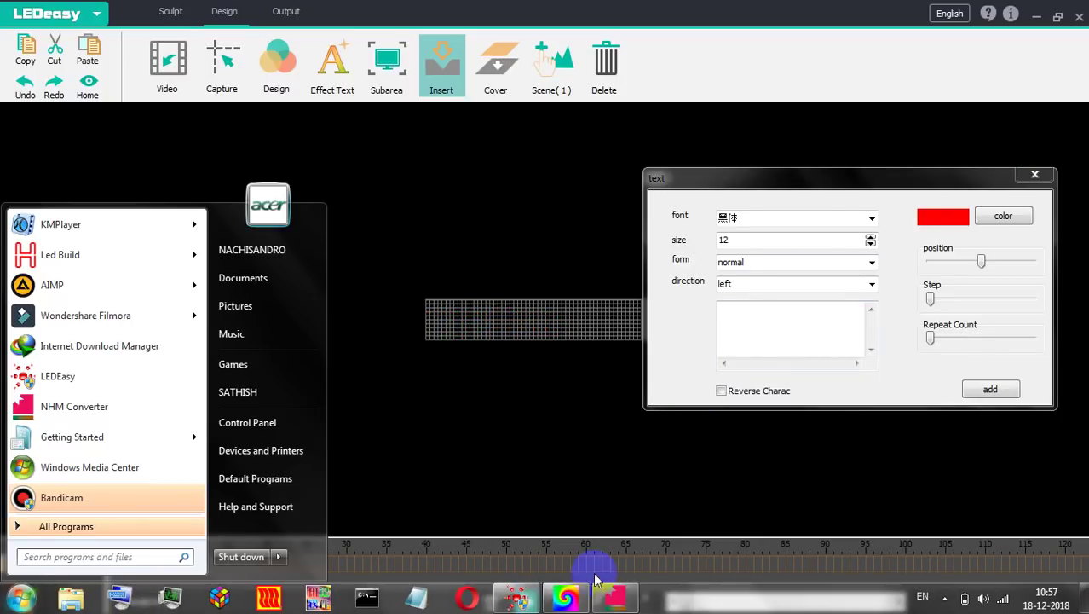
pyautogui.click(612, 601)
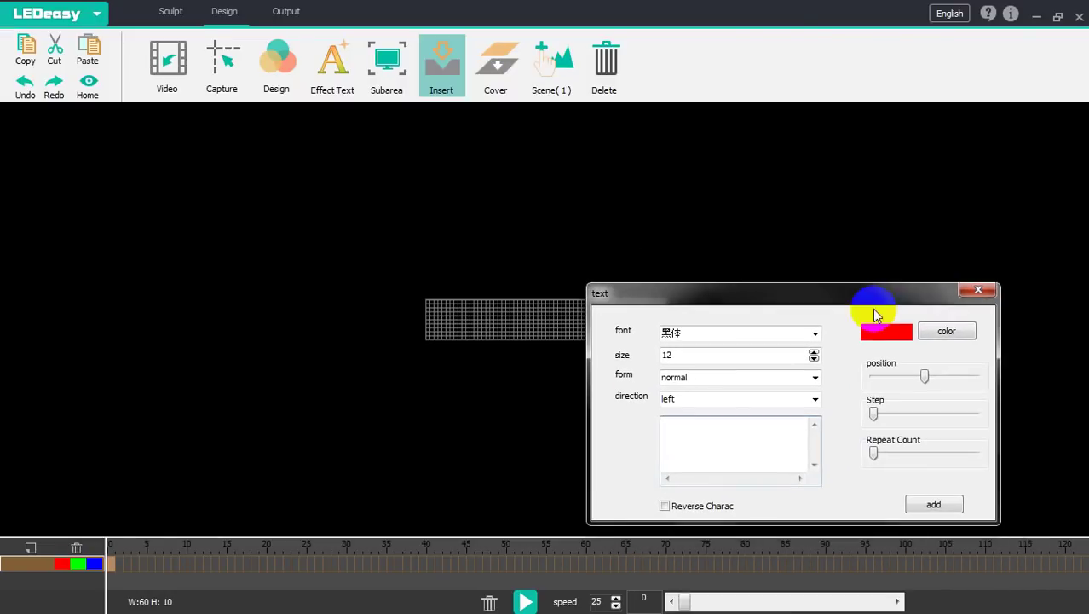
pyautogui.click(977, 291)
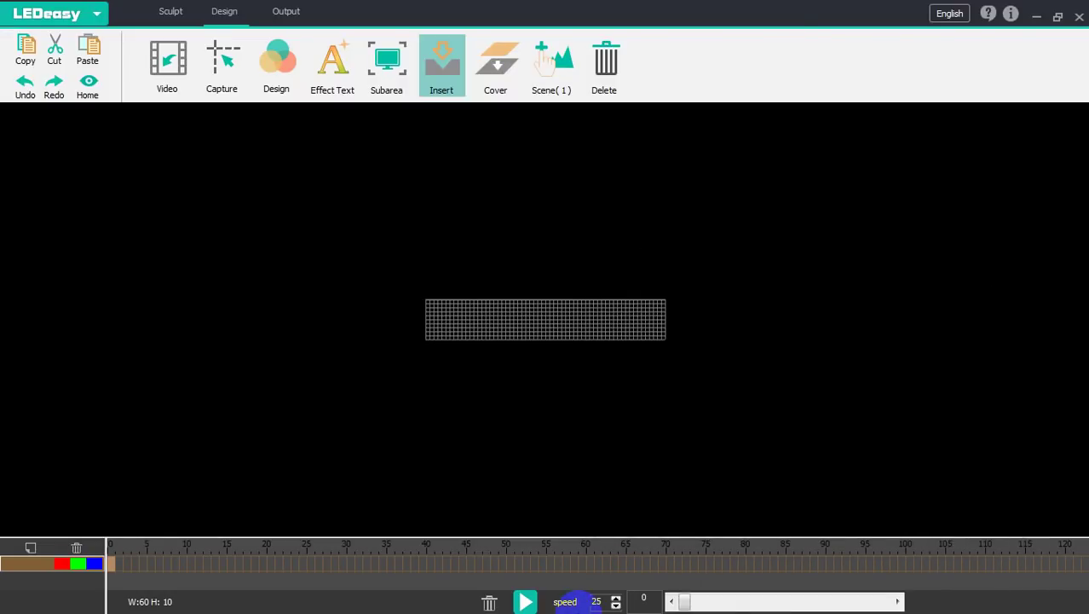
pyautogui.press('super')
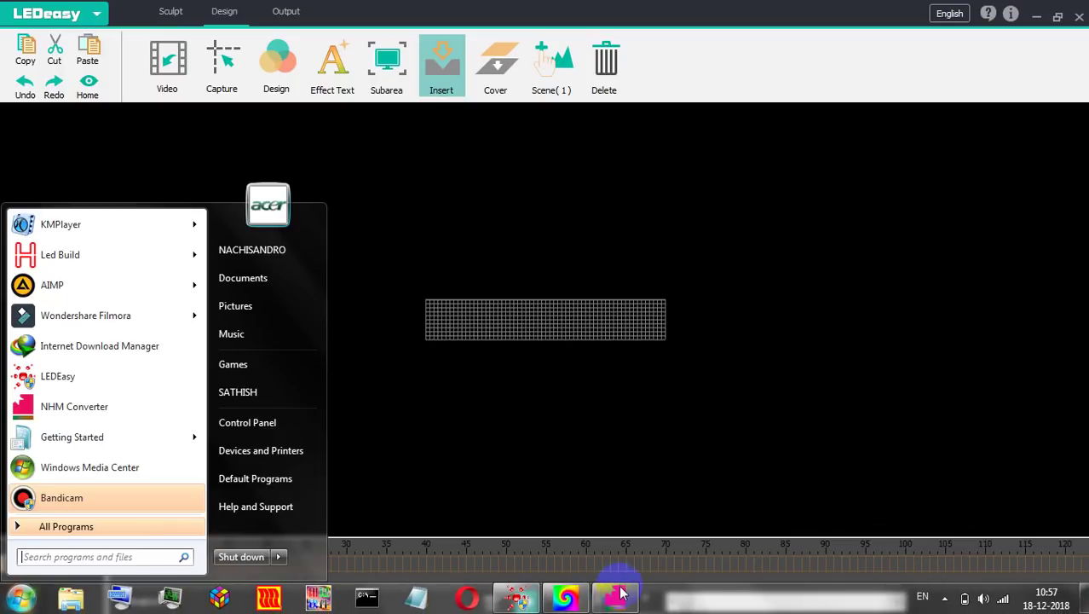
pyautogui.click(616, 597)
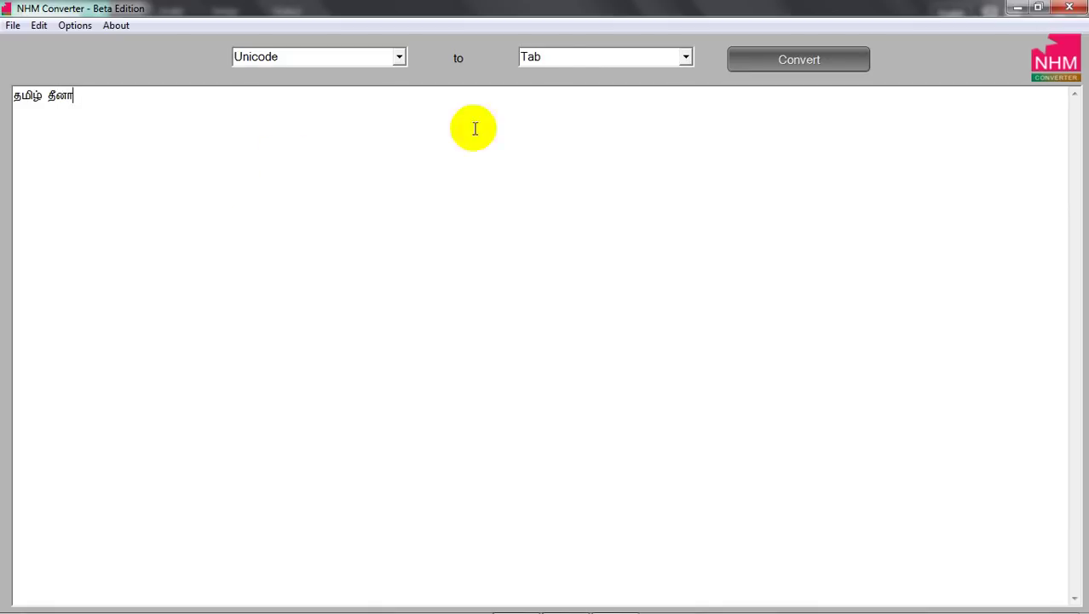
# Step: Convert the Tamil text from Unicode to Vanavil and copy the converted result as text
pyautogui.click(791, 72)
pyautogui.moveTo(100, 97); pyautogui.dragTo(10, 94)
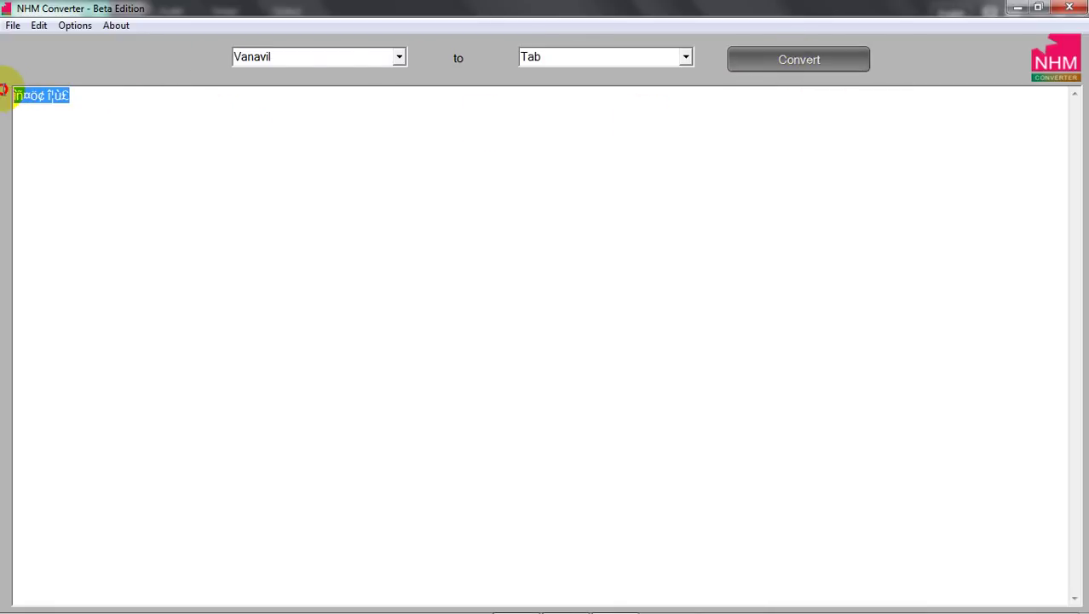
pyautogui.rightClick(28, 93)
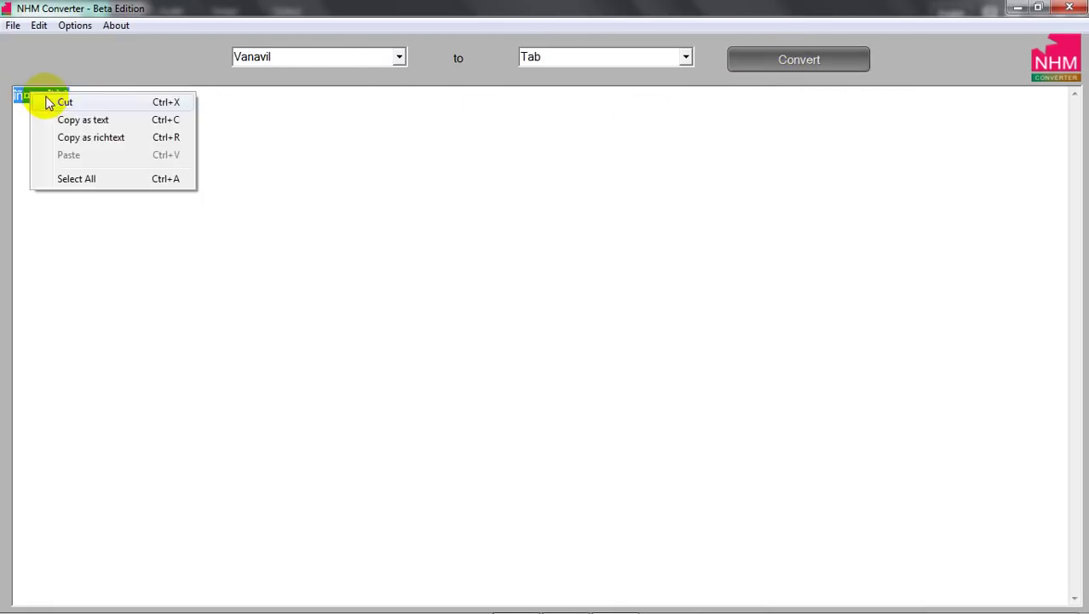
pyautogui.click(68, 117)
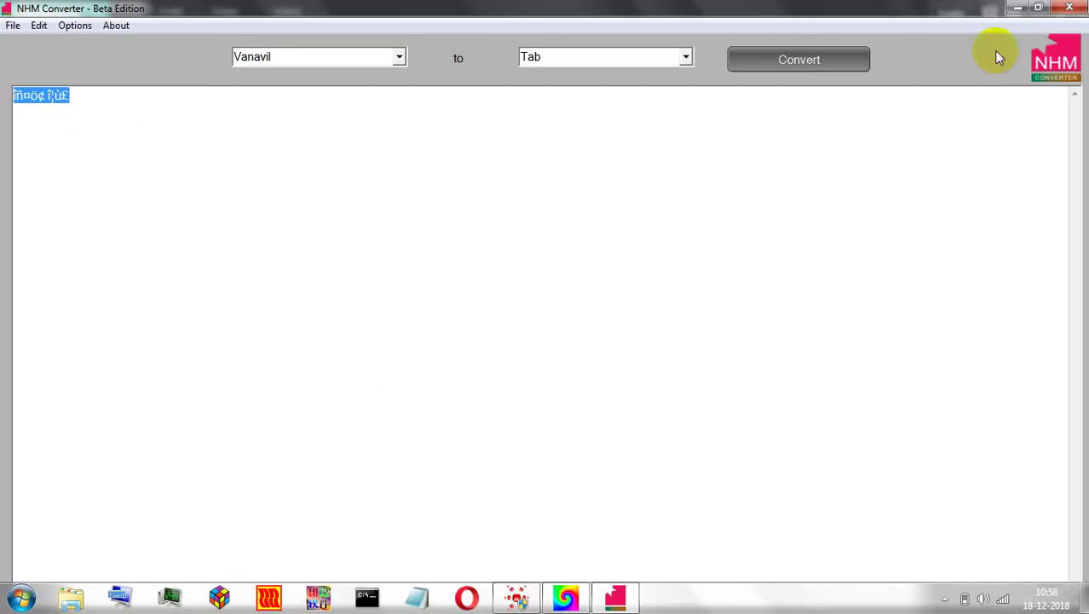
# Step: Switch back to LEDeasy, reopen the Effect Text settings clear of the grid and paste the converted Tamil text
pyautogui.click(1018, 7)
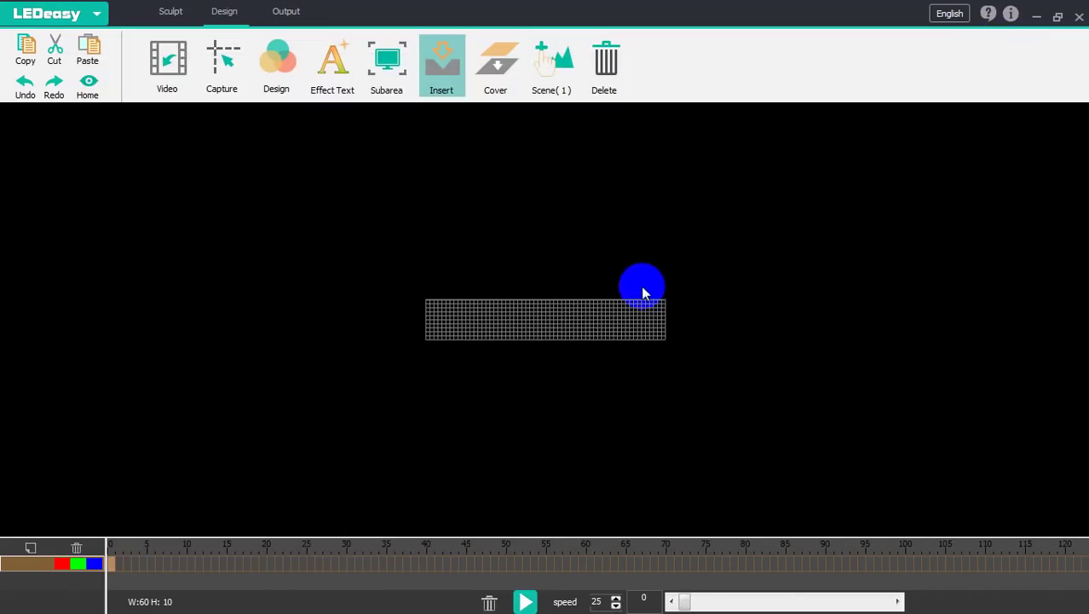
pyautogui.click(341, 81)
pyautogui.moveTo(747, 292); pyautogui.dragTo(780, 136)
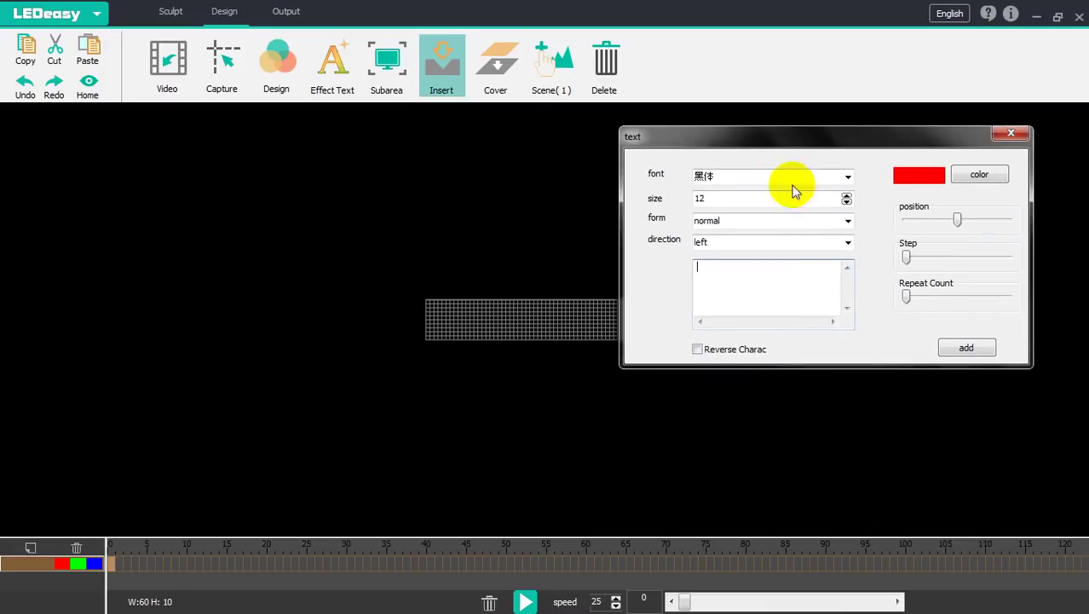
pyautogui.click(719, 273)
pyautogui.rightClick(724, 274)
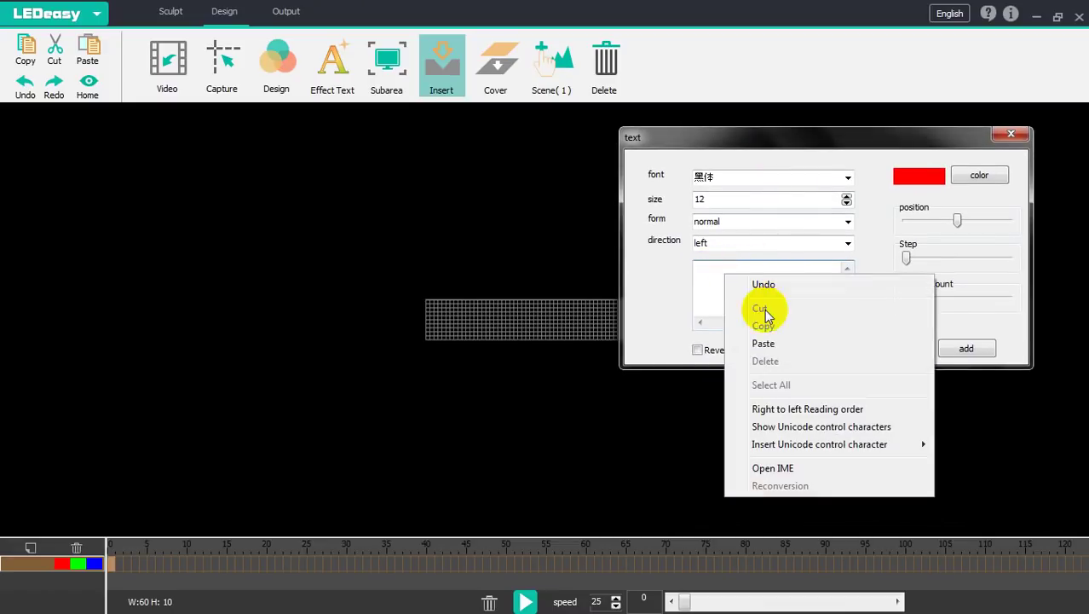
pyautogui.click(760, 341)
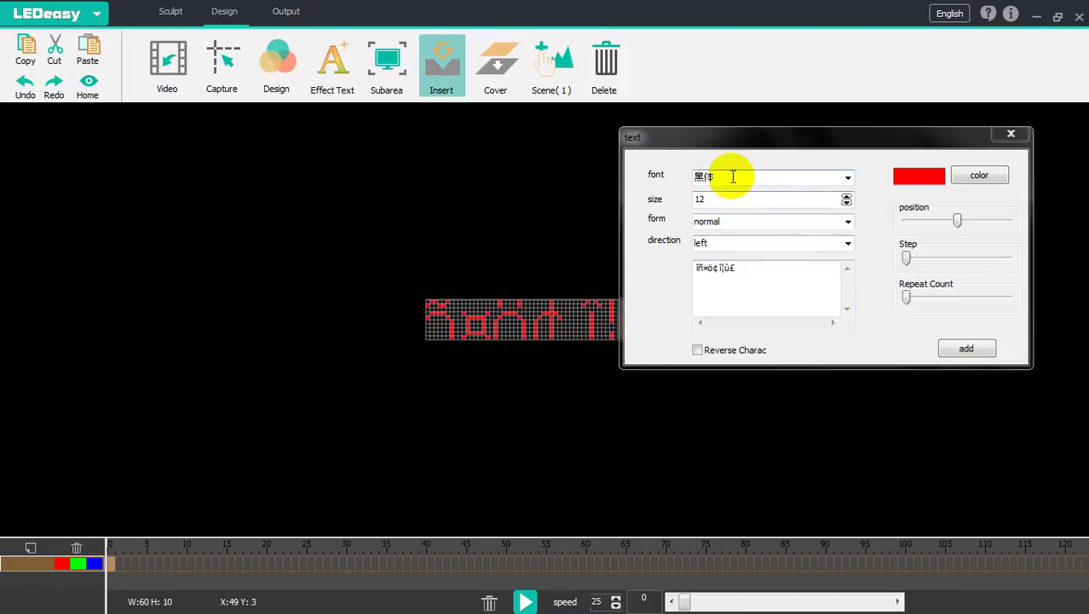
# Step: Set the effect text's font to TAM-Tamil156
pyautogui.click(819, 176)
pyautogui.click(846, 180)
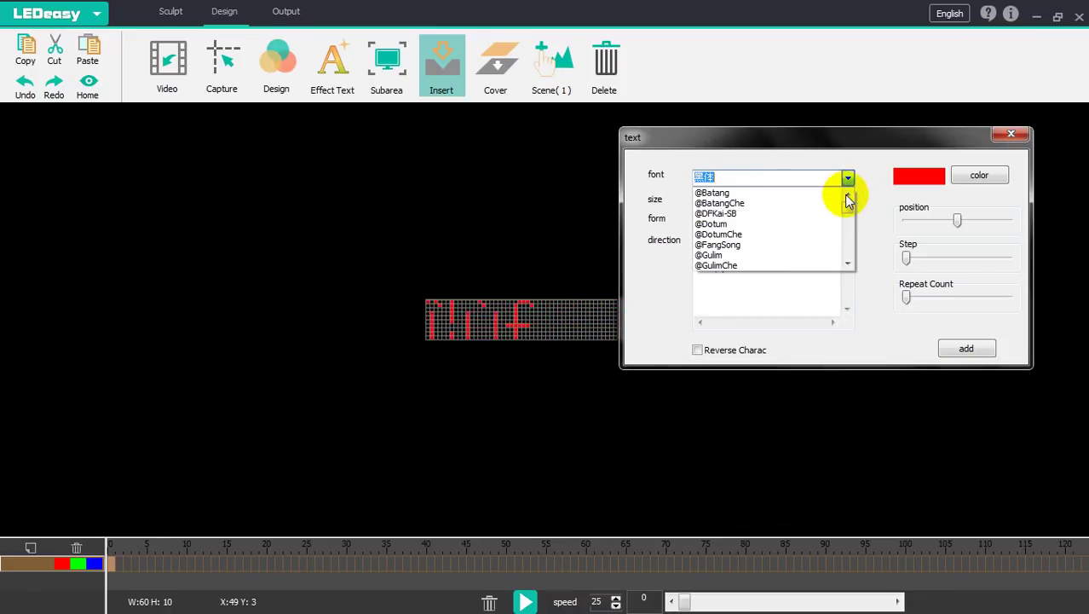
pyautogui.moveTo(848, 199); pyautogui.dragTo(849, 224)
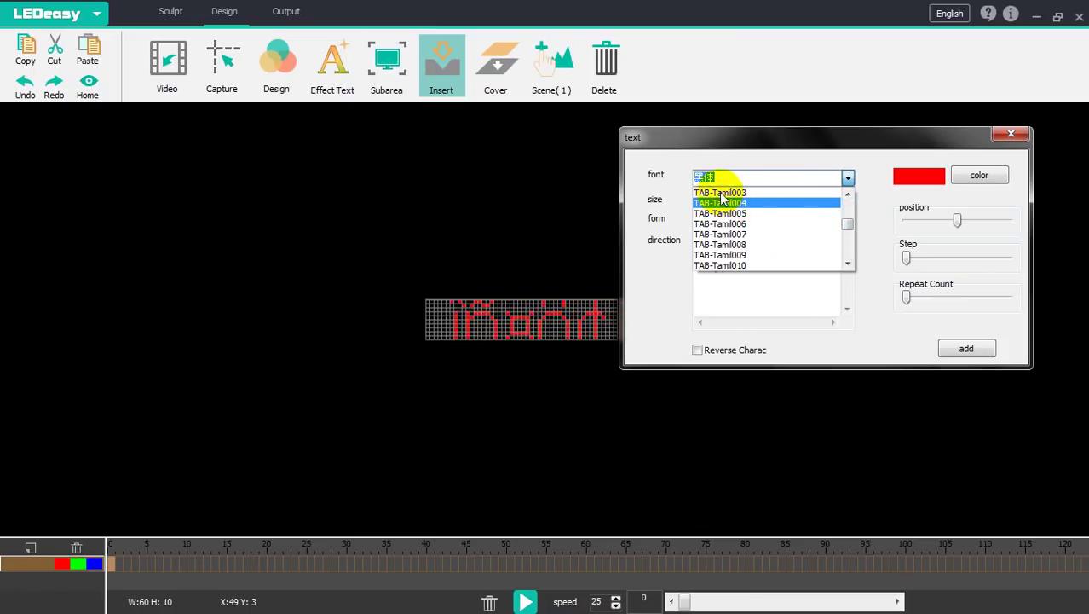
pyautogui.scroll(1, 733, 205)
pyautogui.scroll(2, 737, 200)
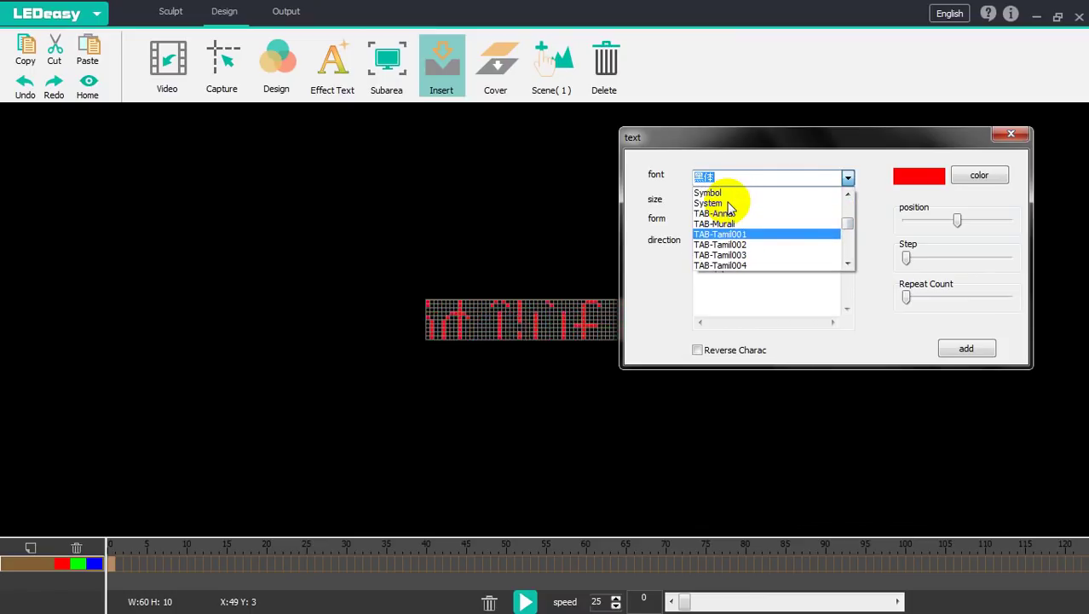
pyautogui.scroll(-4, 742, 213)
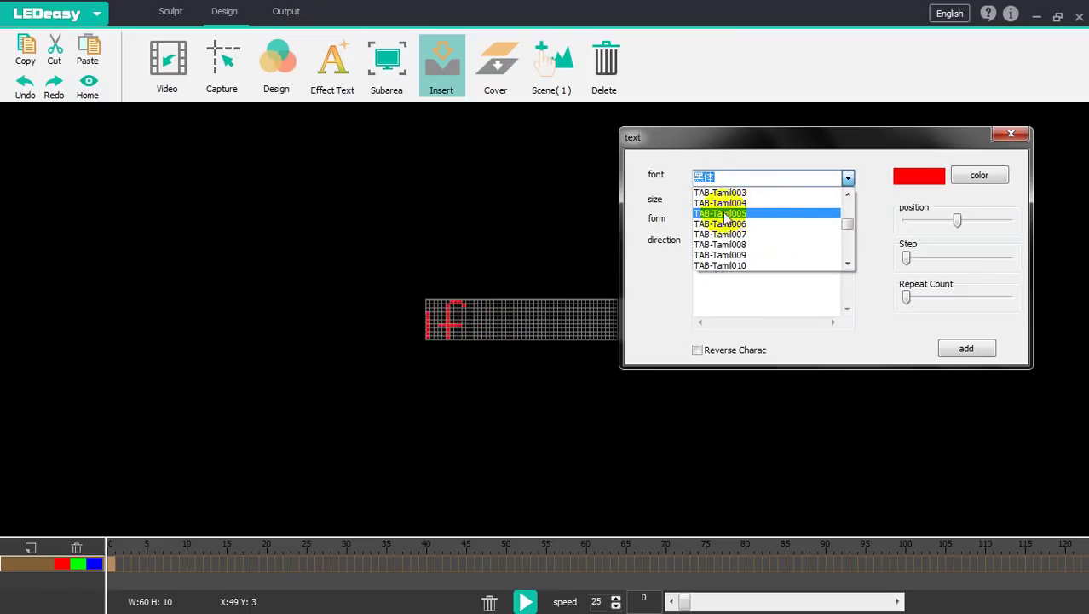
pyautogui.scroll(-10, 752, 215)
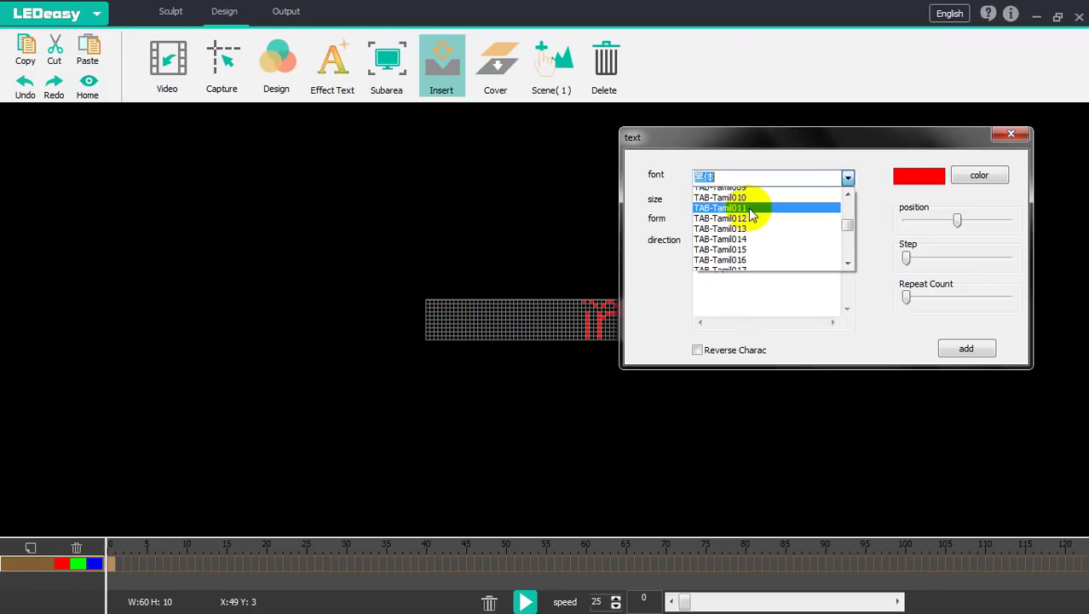
pyautogui.scroll(-5, 753, 217)
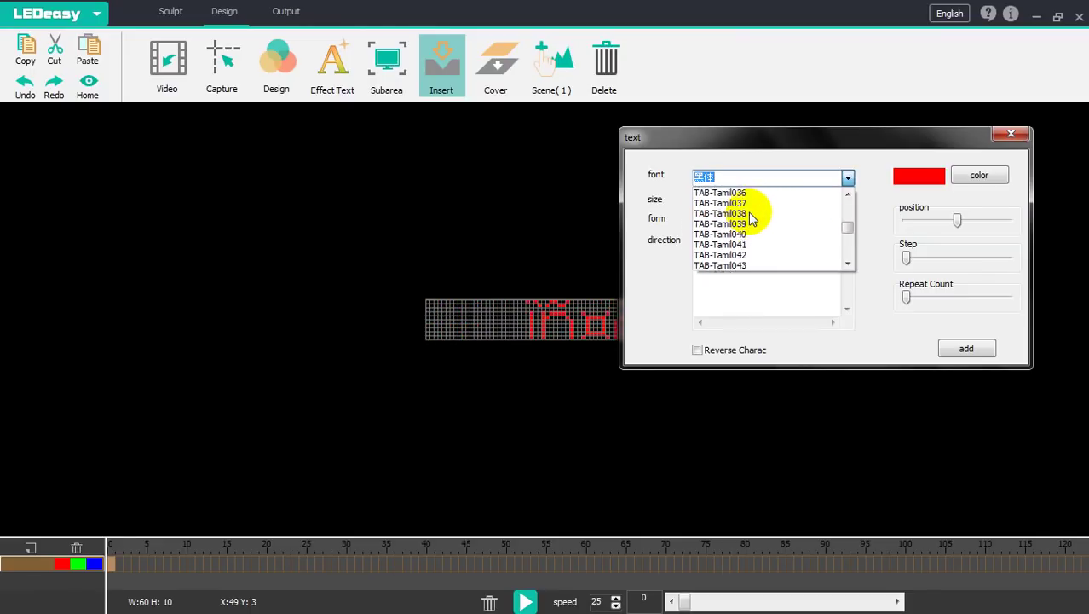
pyautogui.scroll(-10, 755, 219)
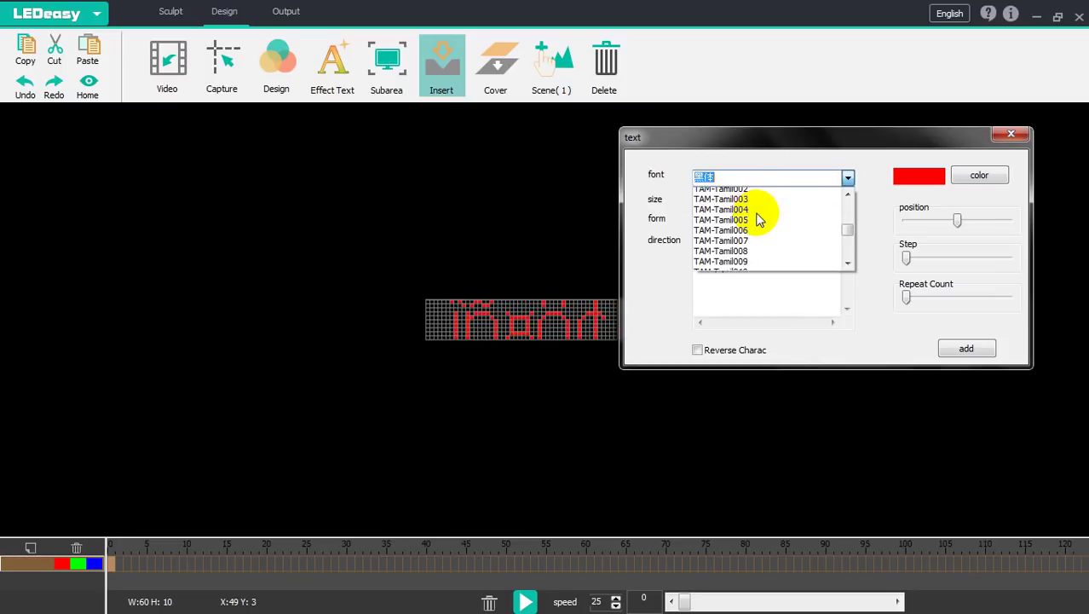
pyautogui.scroll(-3, 761, 222)
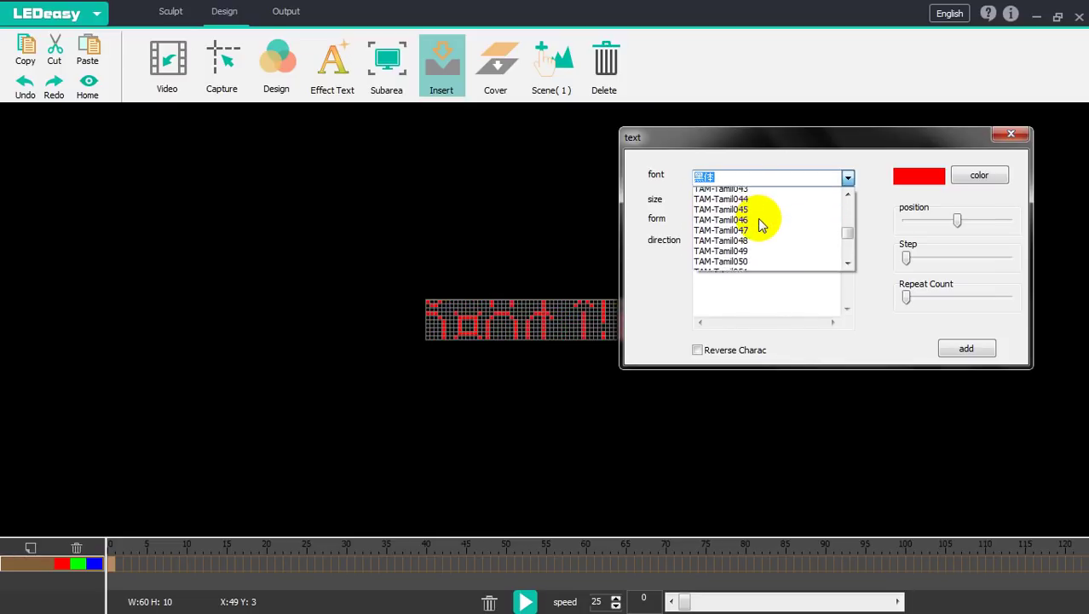
pyautogui.moveTo(848, 232); pyautogui.dragTo(848, 243)
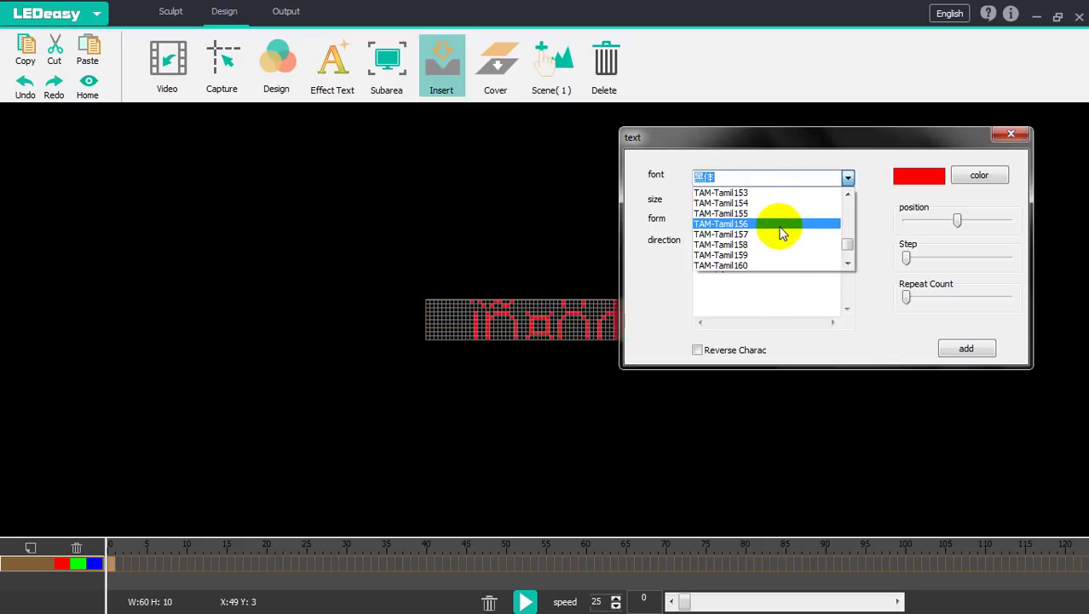
pyautogui.click(780, 224)
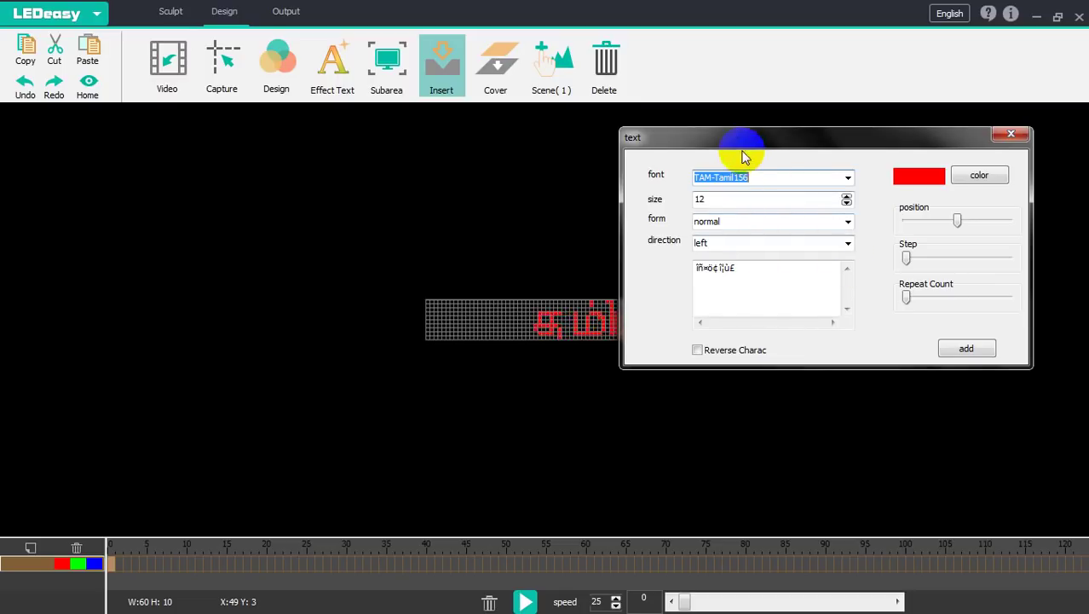
# Step: Set the effect text's size to 10 and move its dialog clear of most of the LED grid
pyautogui.moveTo(747, 145); pyautogui.dragTo(811, 159)
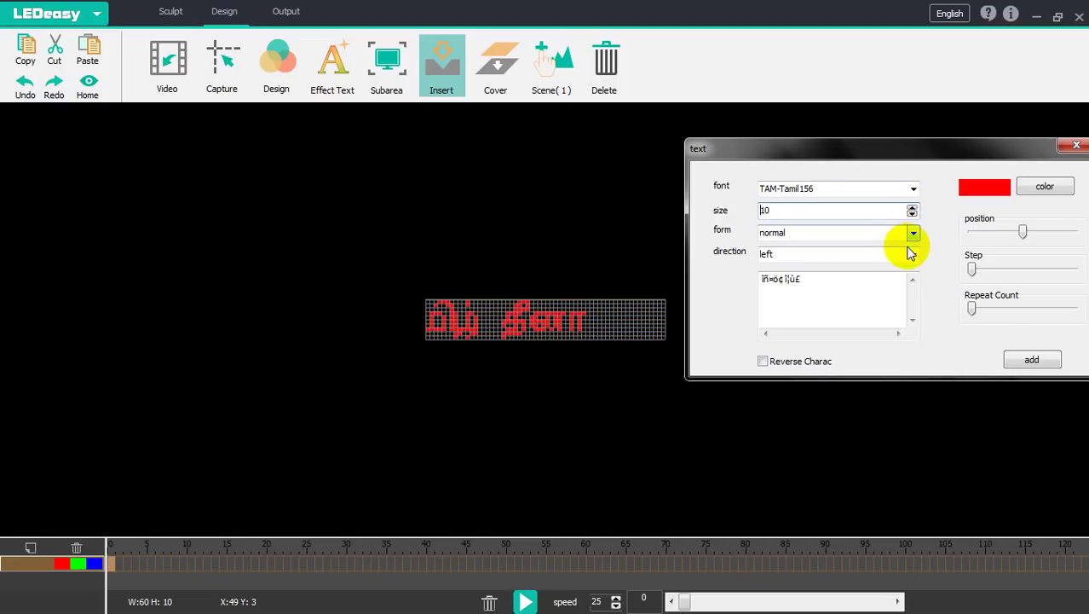
pyautogui.moveTo(870, 163); pyautogui.dragTo(839, 167)
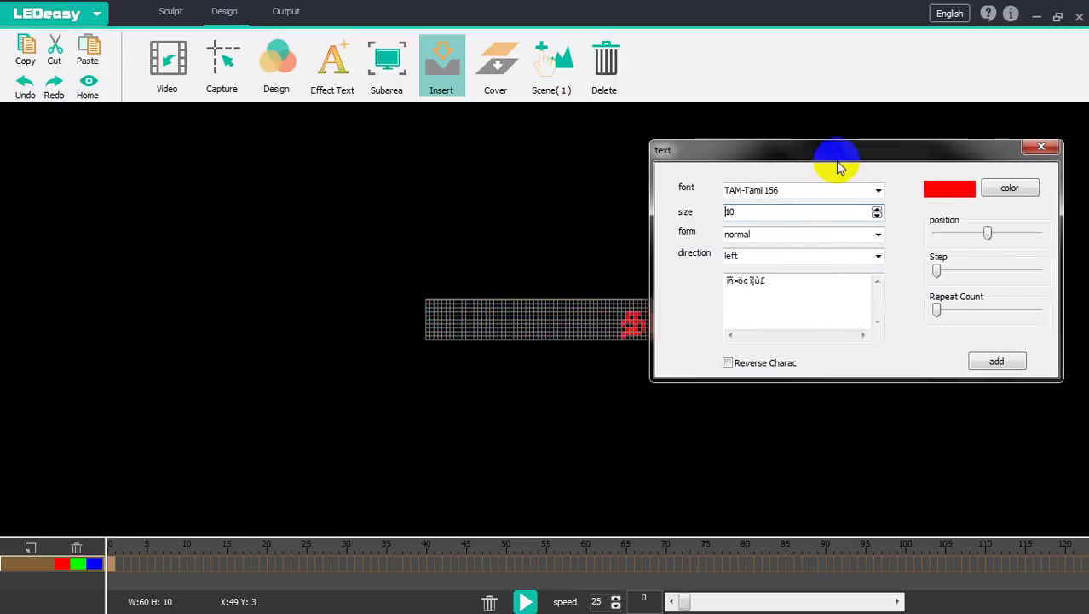
# Step: Change the effect text's color to the basic yellow
pyautogui.click(1009, 189)
pyautogui.click(401, 182)
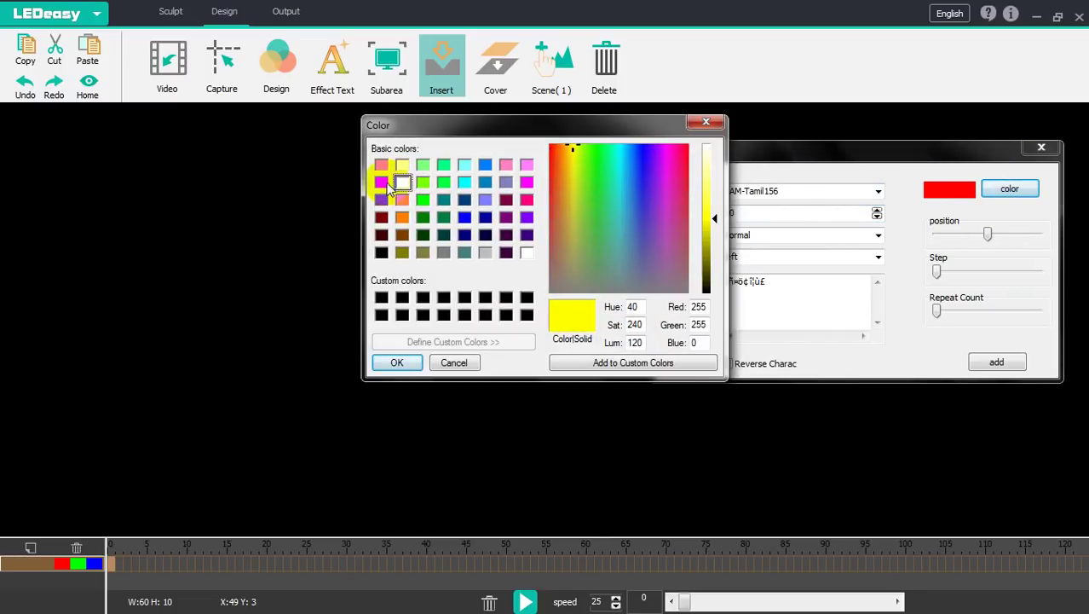
pyautogui.click(396, 362)
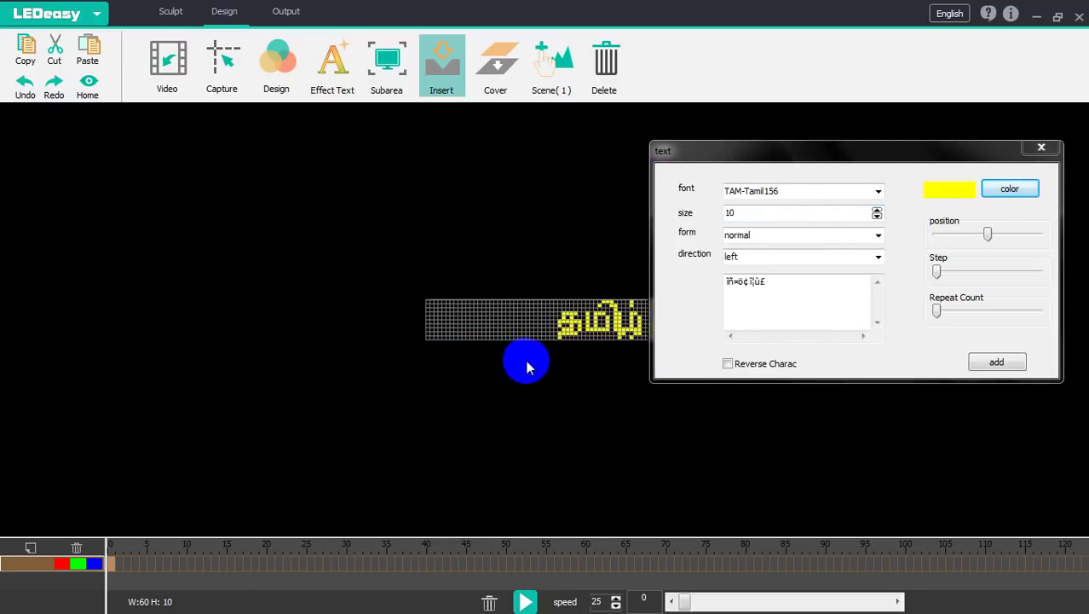
# Step: Try the TAM-Tamil155 font on the scrolling text and return to TAM-Tamil156
pyautogui.click(761, 191)
pyautogui.scroll(-1, 764, 195)
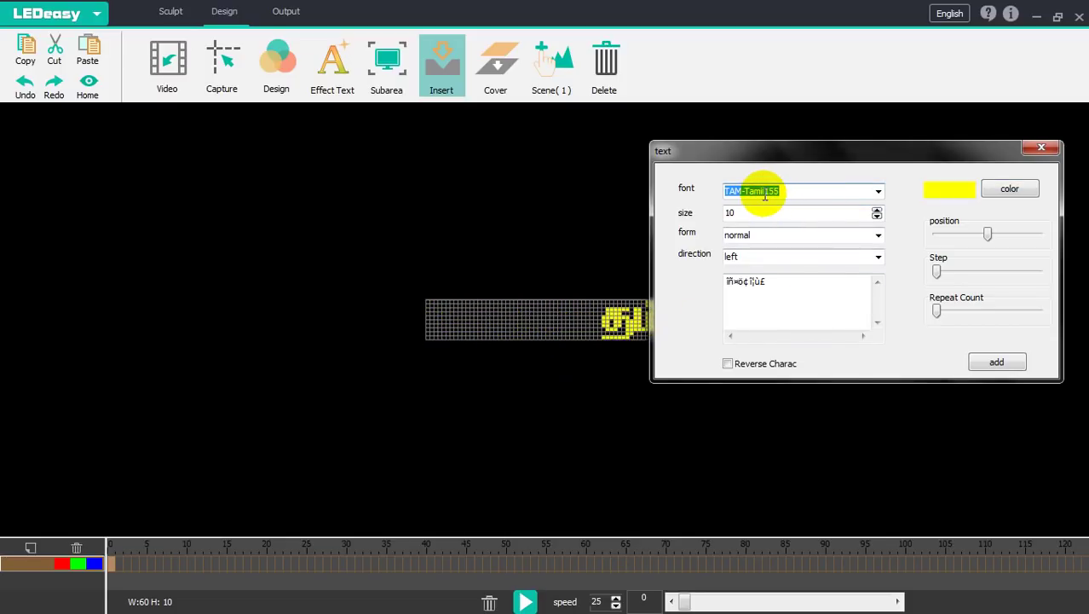
pyautogui.scroll(-1, 765, 195)
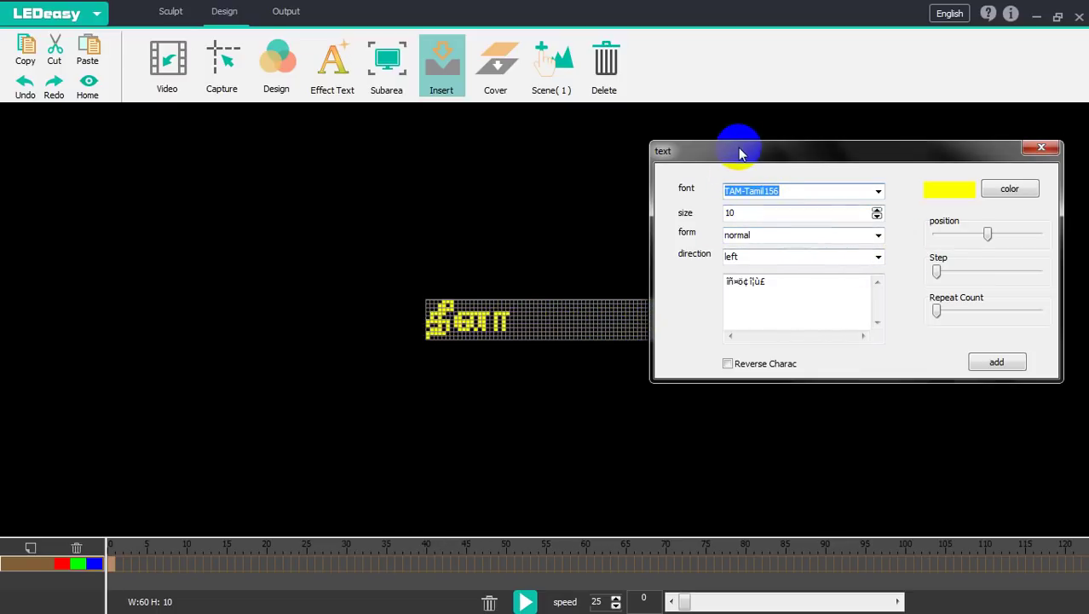
pyautogui.moveTo(737, 151)
pyautogui.mouseDown()
pyautogui.moveTo(724, 152)
pyautogui.moveTo(752, 160)
pyautogui.mouseUp()
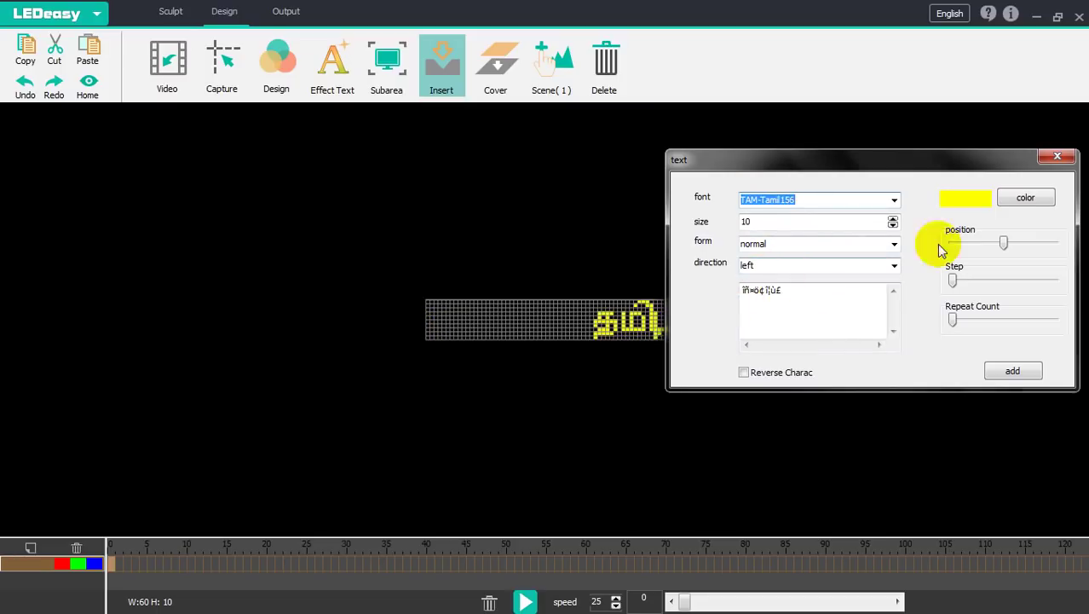
# Step: Set the effect text's color to the basic red
pyautogui.click(1023, 198)
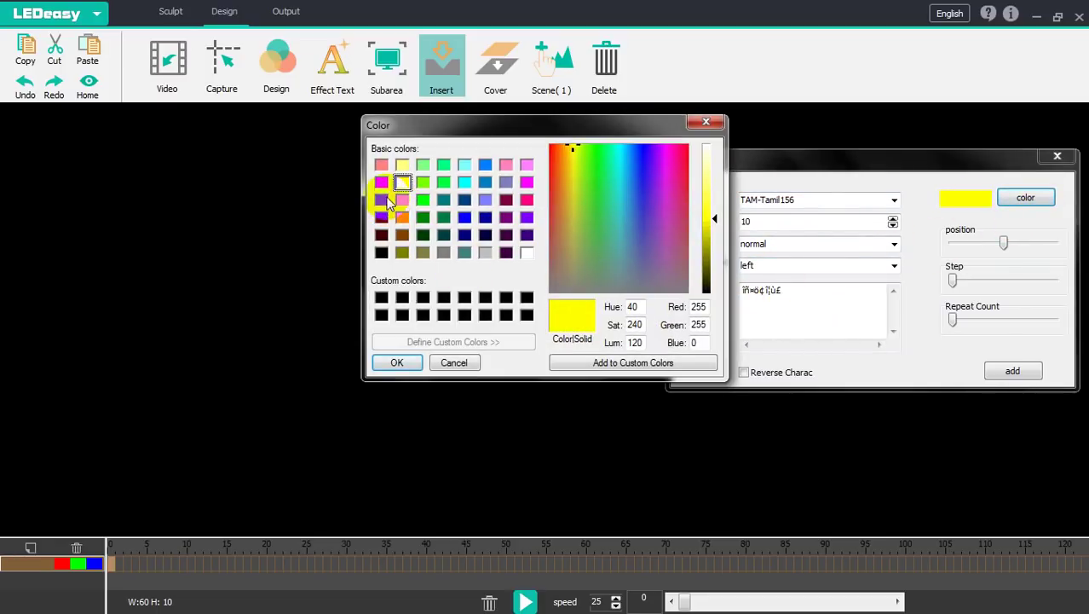
pyautogui.click(381, 182)
pyautogui.click(405, 361)
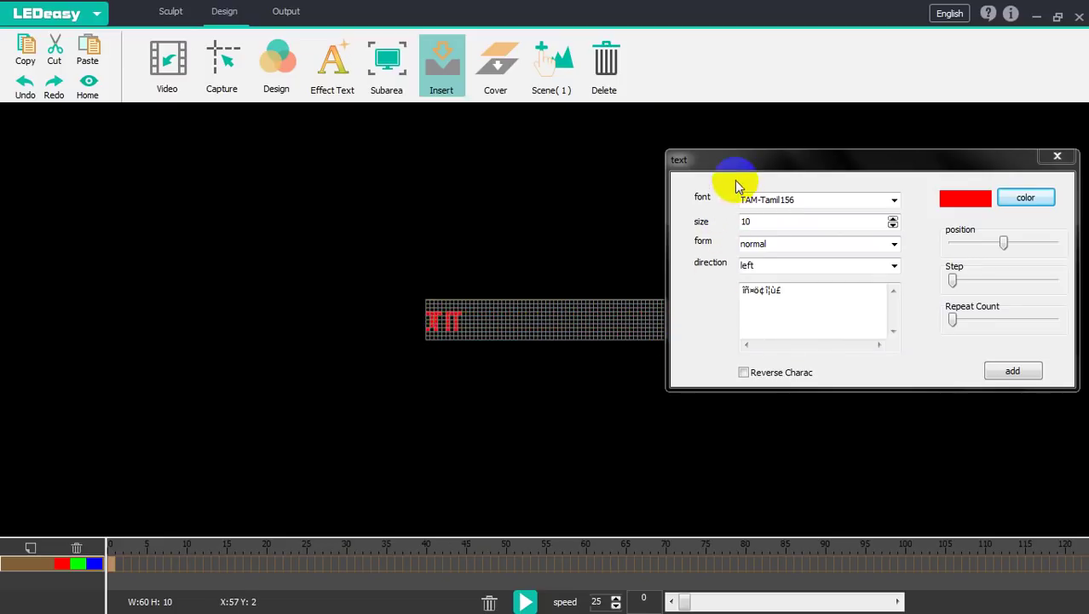
# Step: Try size 11 for the effect text and return it to size 10
pyautogui.moveTo(738, 166); pyautogui.dragTo(760, 174)
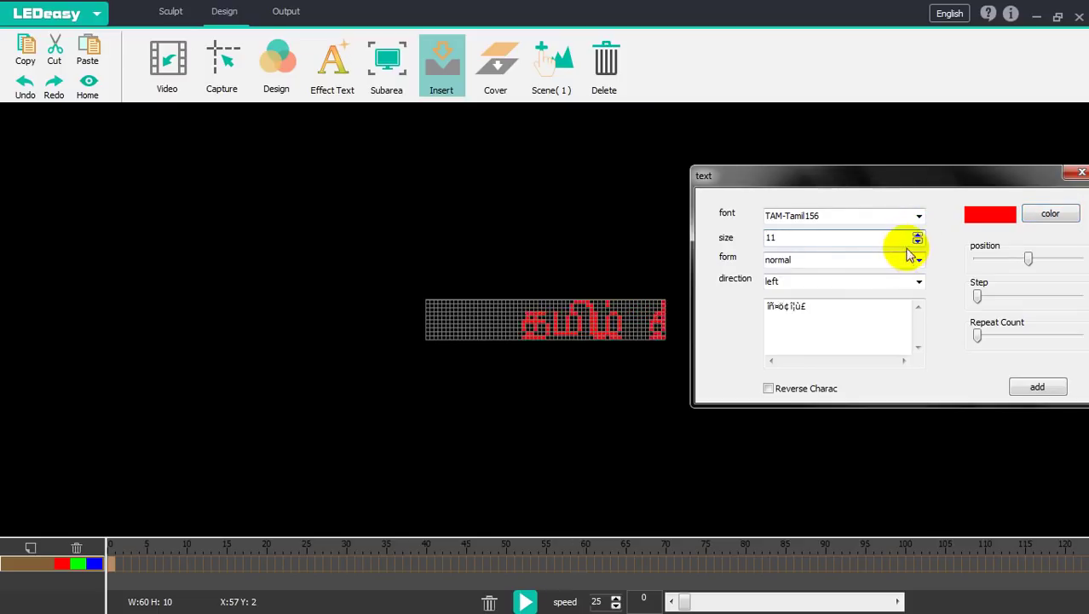
pyautogui.click(918, 243)
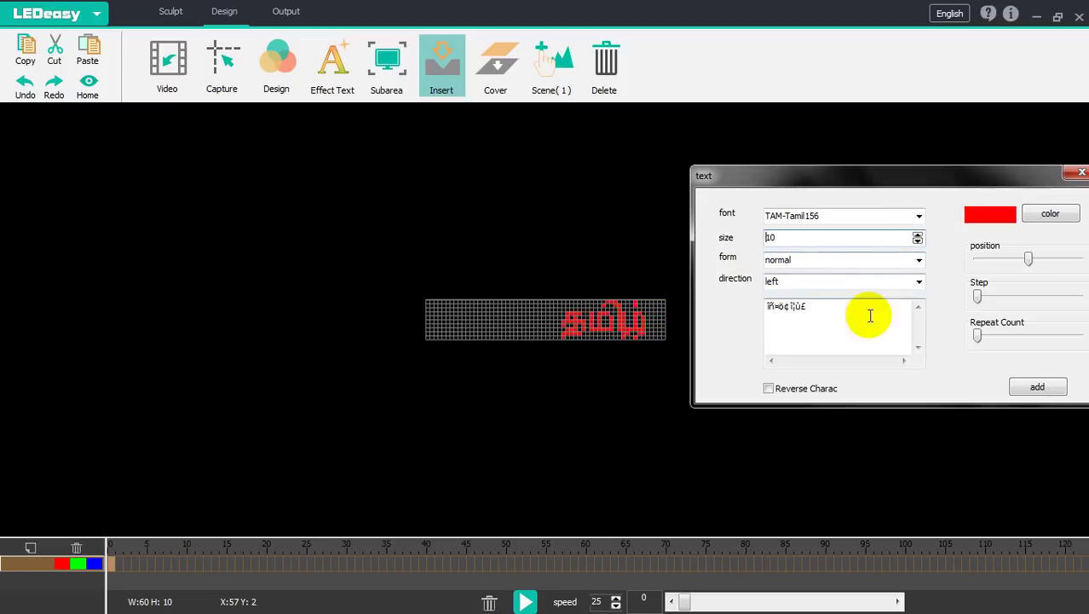
pyautogui.moveTo(935, 175); pyautogui.dragTo(898, 157)
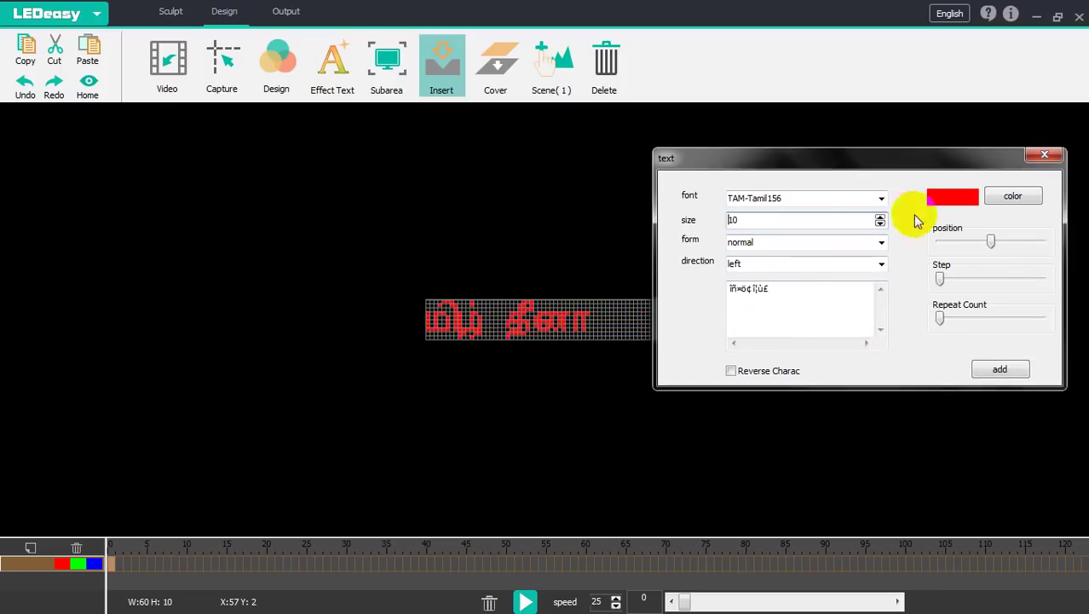
# Step: Add the scrolling Tamil text to the timeline as frames and close the text dialog
pyautogui.click(1015, 375)
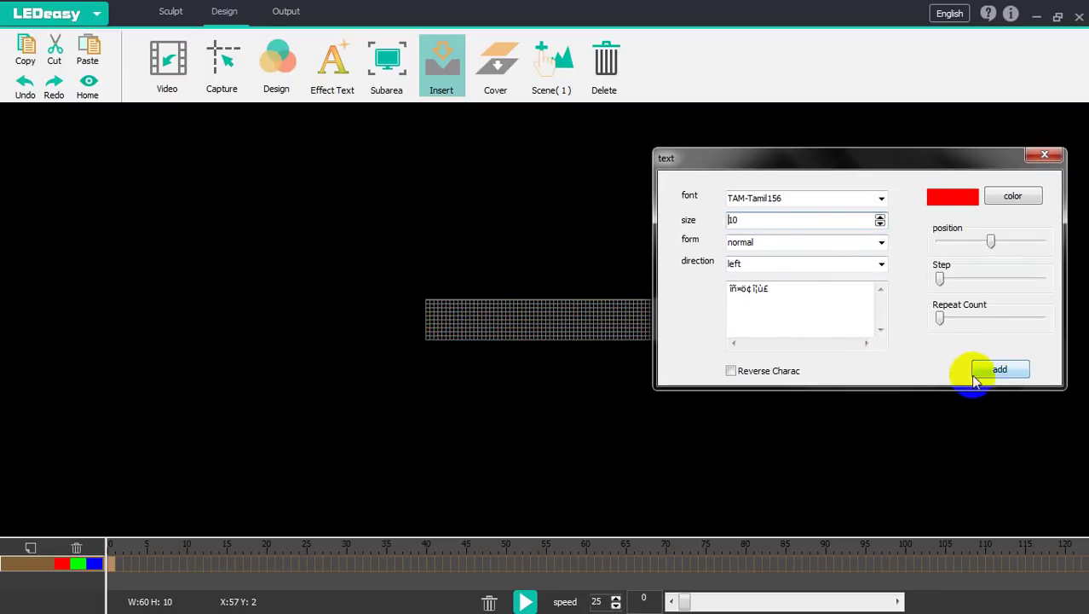
pyautogui.click(996, 375)
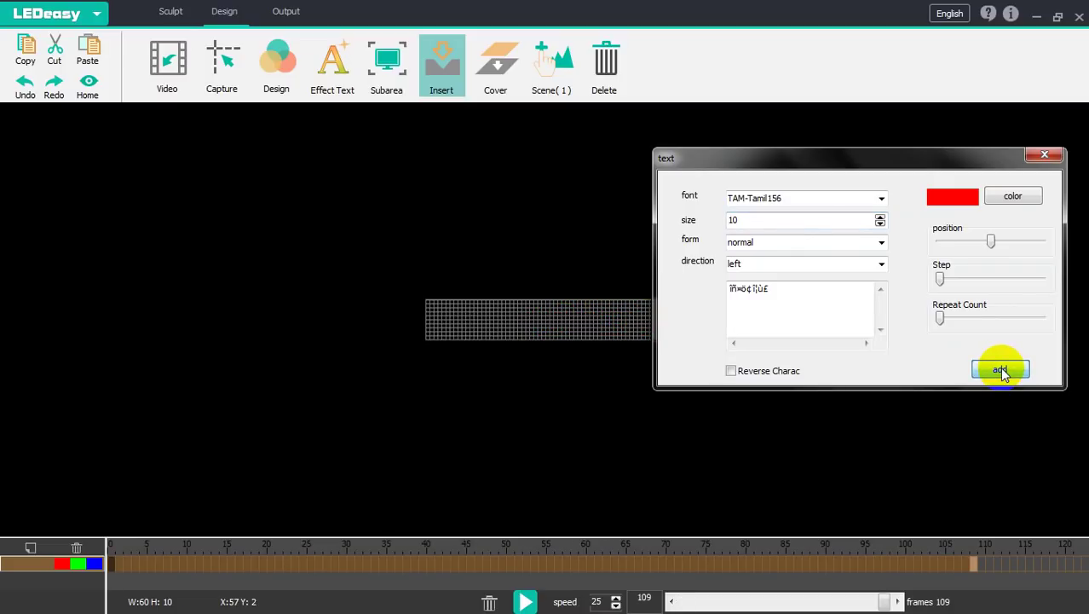
pyautogui.click(802, 567)
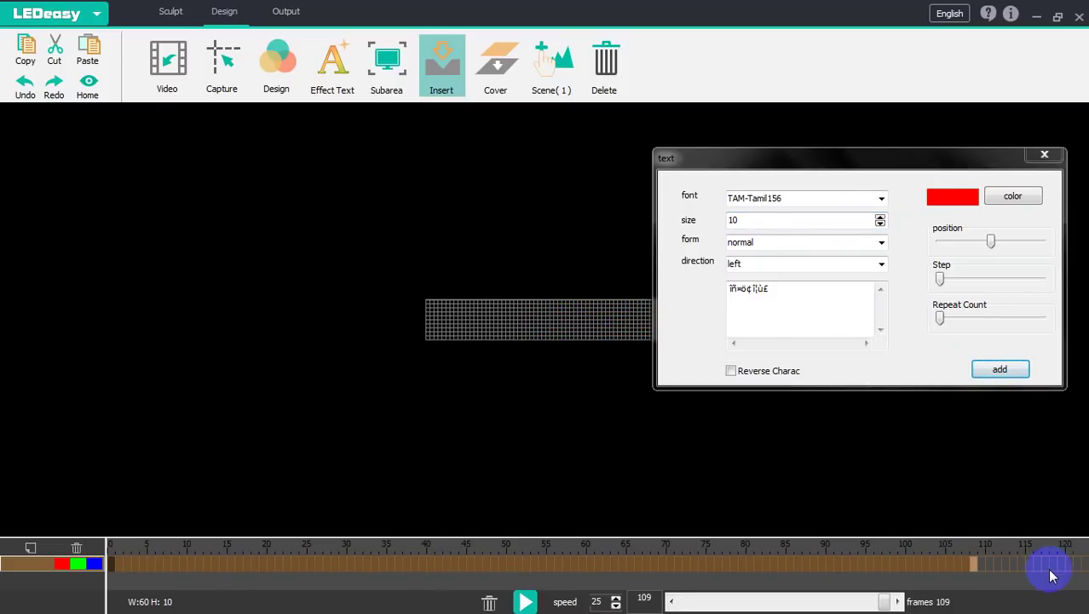
pyautogui.click(452, 345)
pyautogui.click(1059, 161)
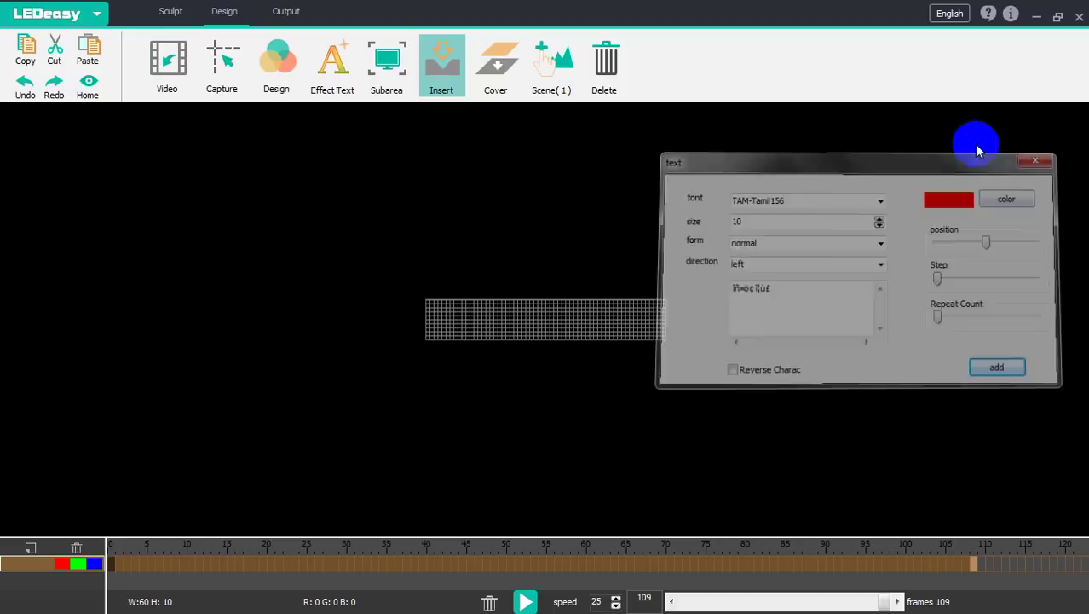
# Step: Save the animation to the Desktop as an AVI file named "10x60 toran"
pyautogui.click(74, 17)
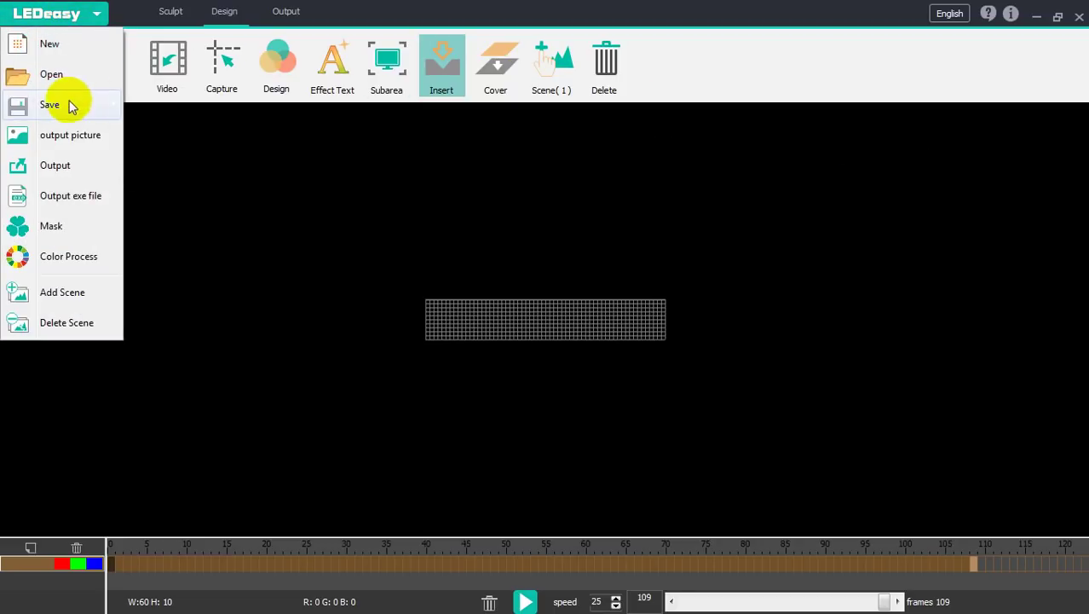
pyautogui.moveTo(71, 105)
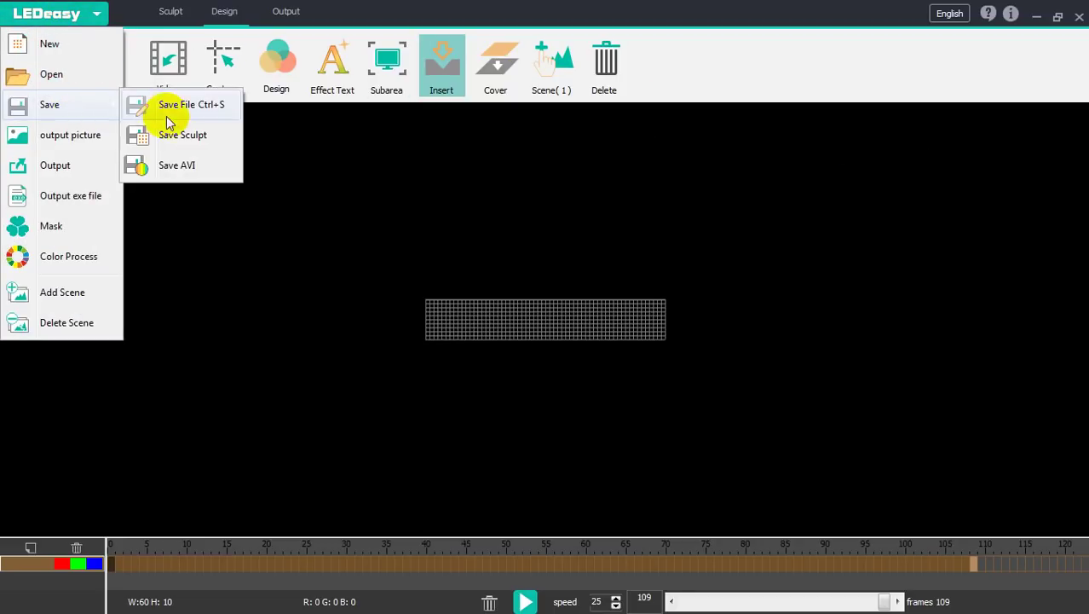
pyautogui.click(197, 167)
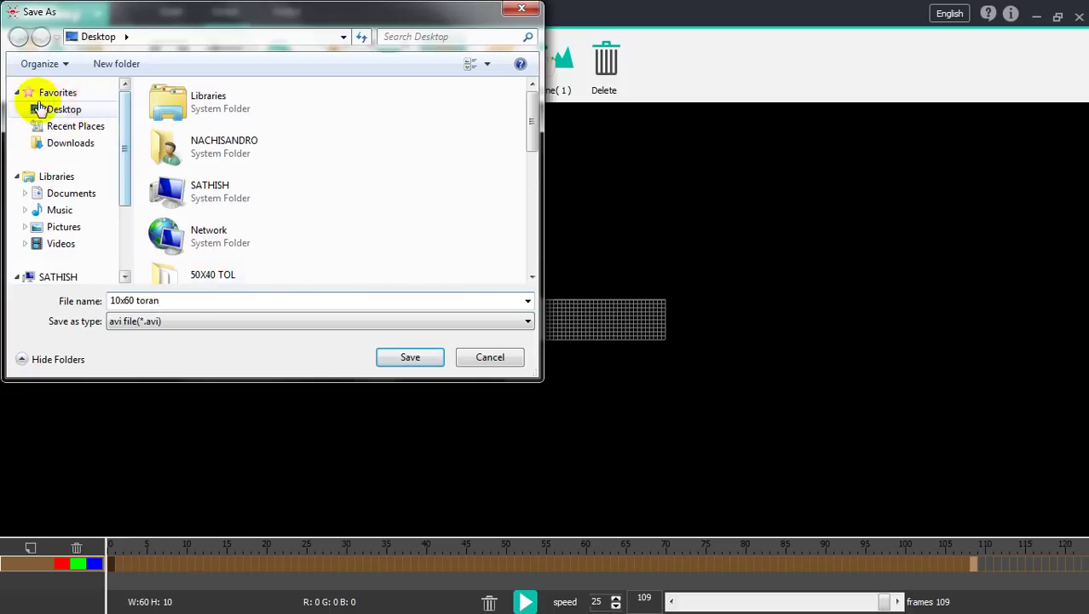
pyautogui.click(60, 111)
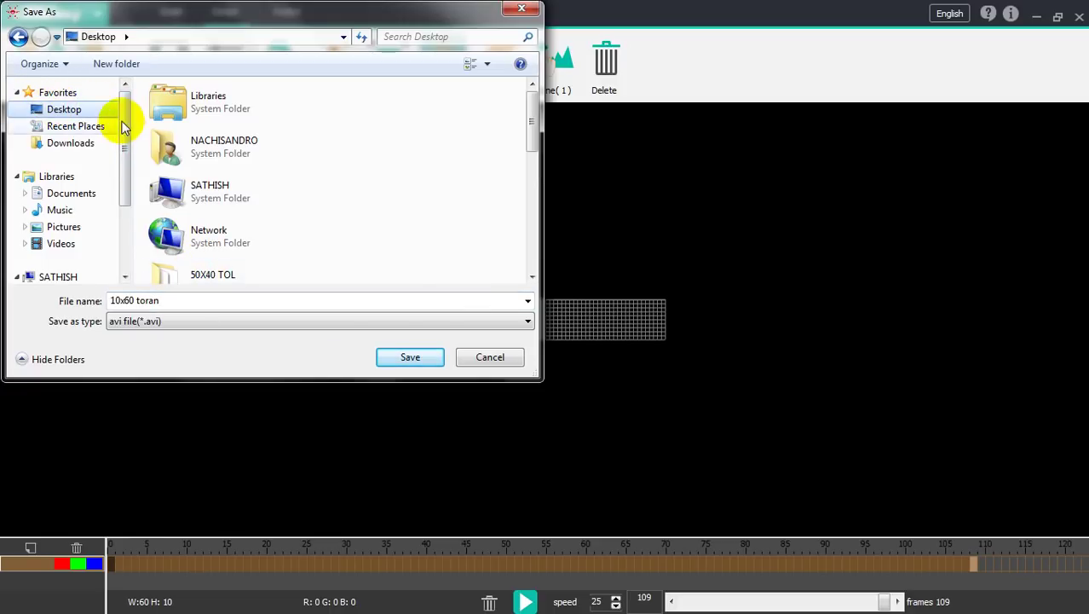
pyautogui.click(417, 357)
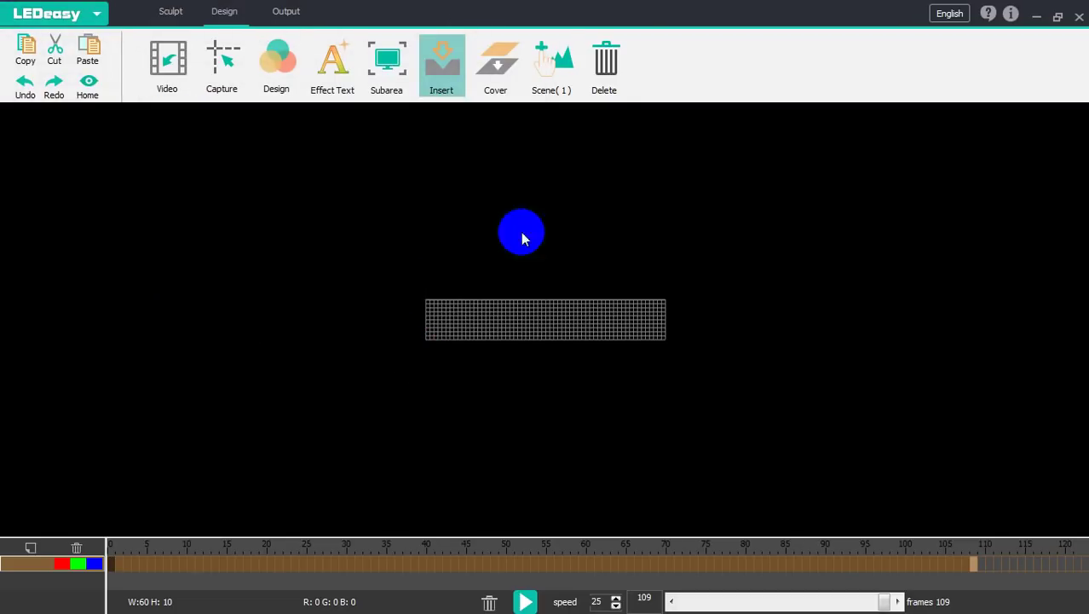
# Step: Close LEDeasy without saving the project and move the 10x60 toran video to an empty area of the desktop
pyautogui.click(1080, 19)
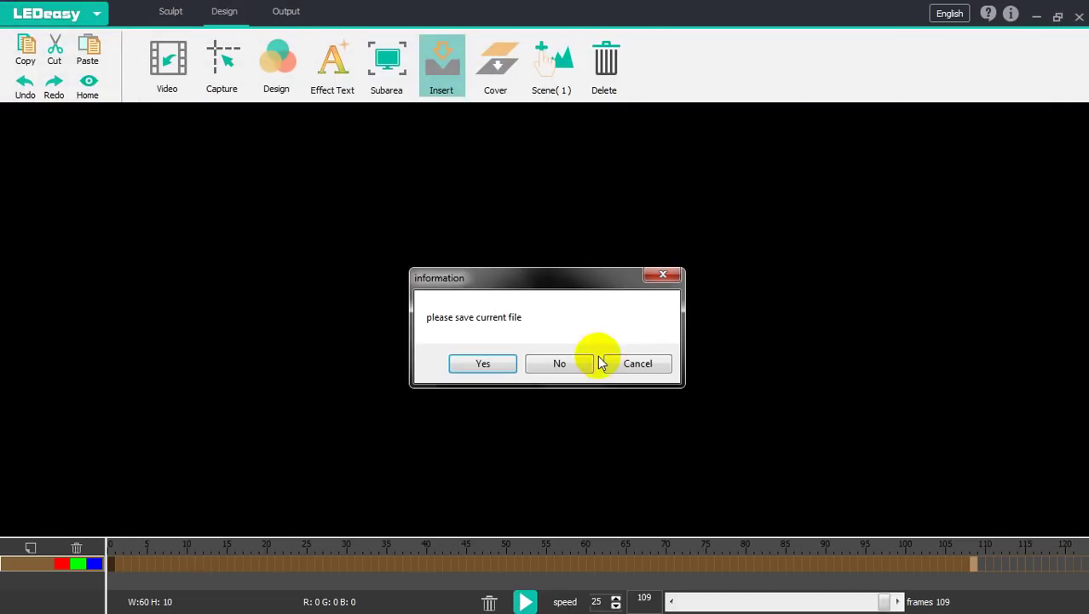
pyautogui.click(558, 363)
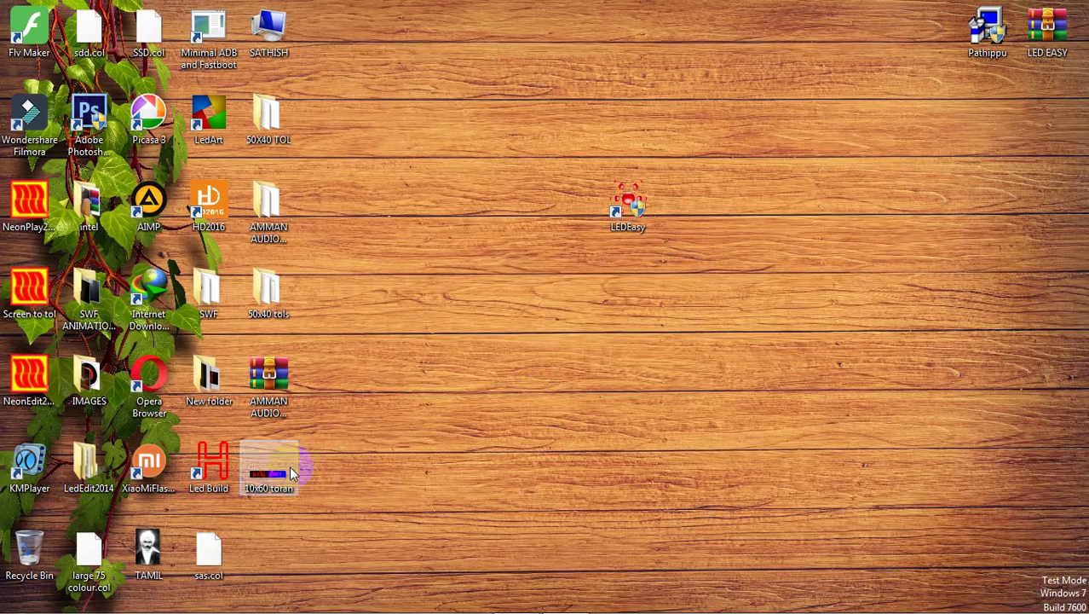
pyautogui.moveTo(271, 469); pyautogui.dragTo(430, 154)
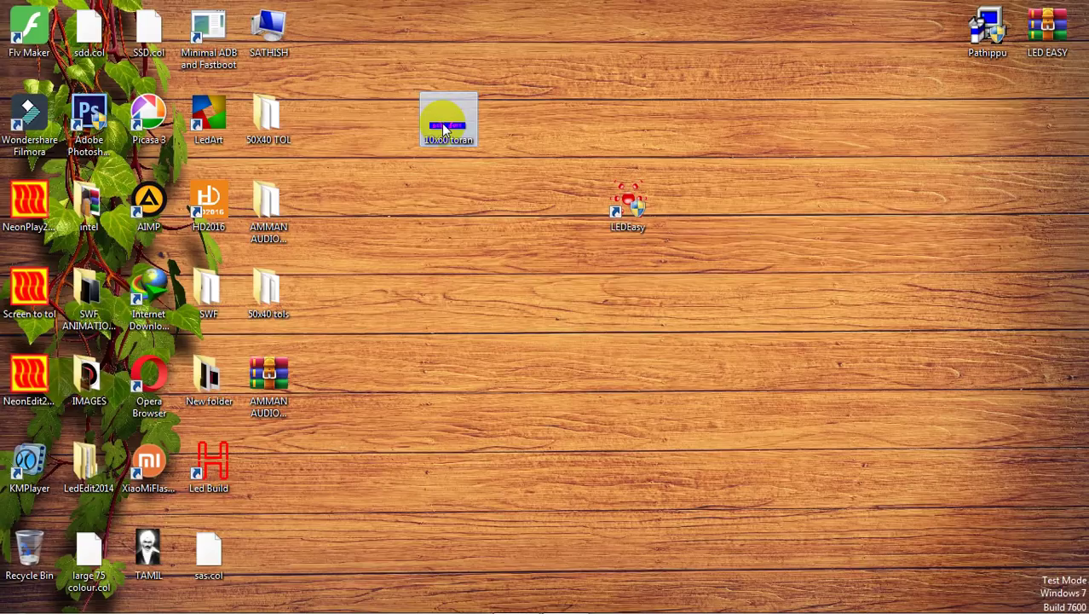
# Step: Play the 10x60 toran AVI in KMPlayer to check the scrolling text and close the player
pyautogui.doubleClick(443, 127)
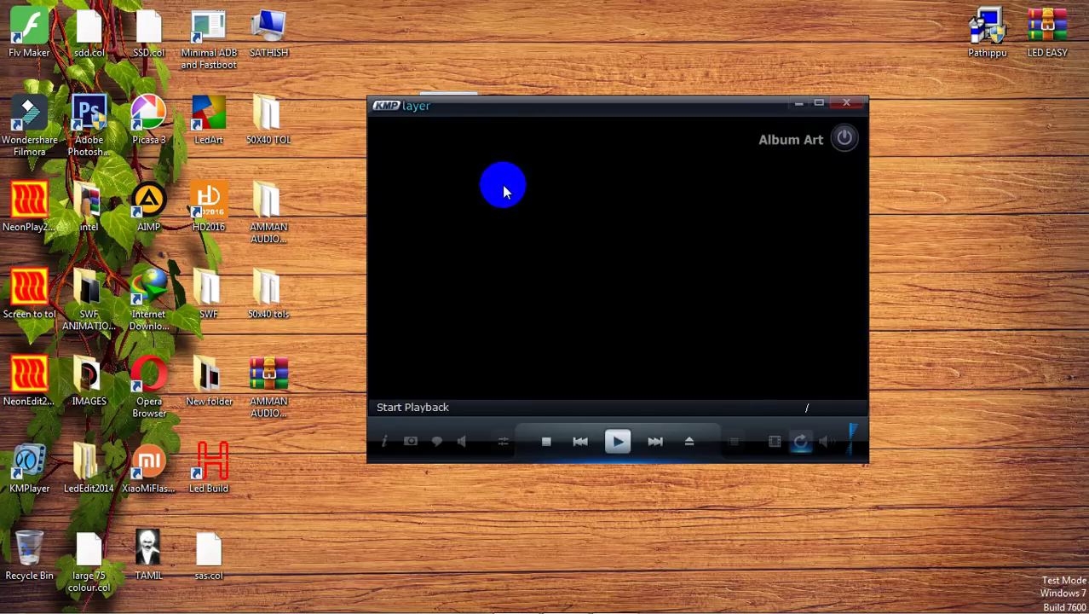
pyautogui.moveTo(513, 124); pyautogui.dragTo(508, 75)
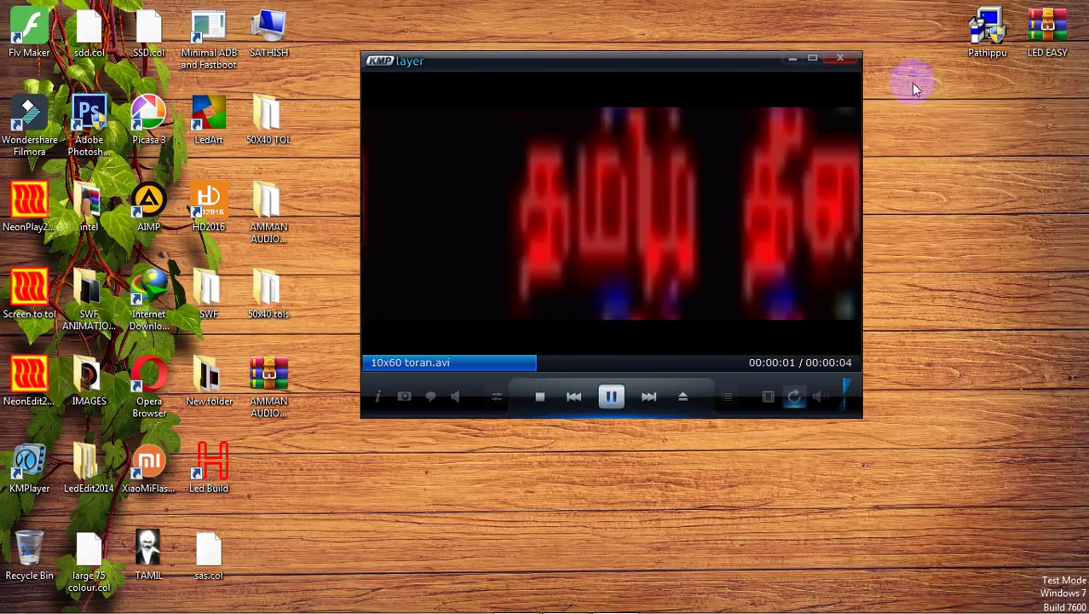
pyautogui.click(837, 60)
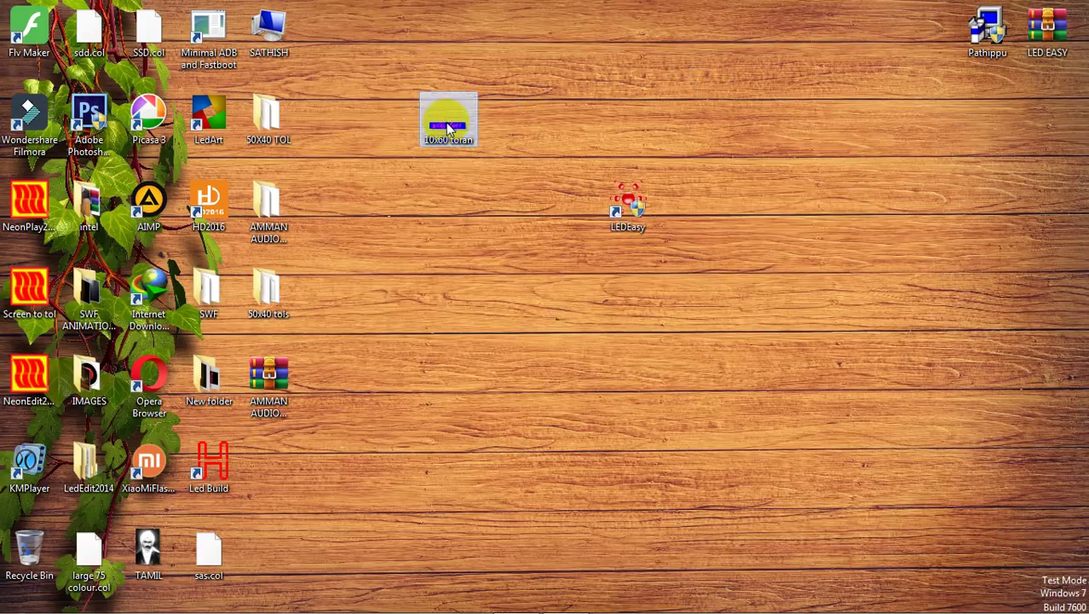
# Step: Switch to LedEdit 2014 and configure the layout with 60 horizontal and 10 vertical pixels
pyautogui.click(517, 594)
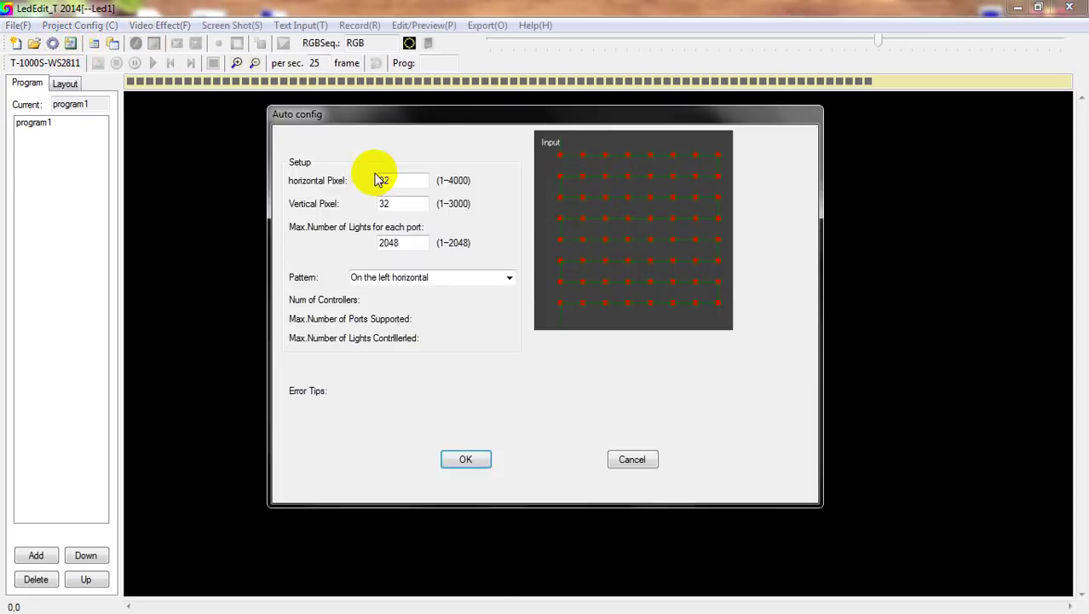
pyautogui.moveTo(410, 180); pyautogui.dragTo(364, 183)
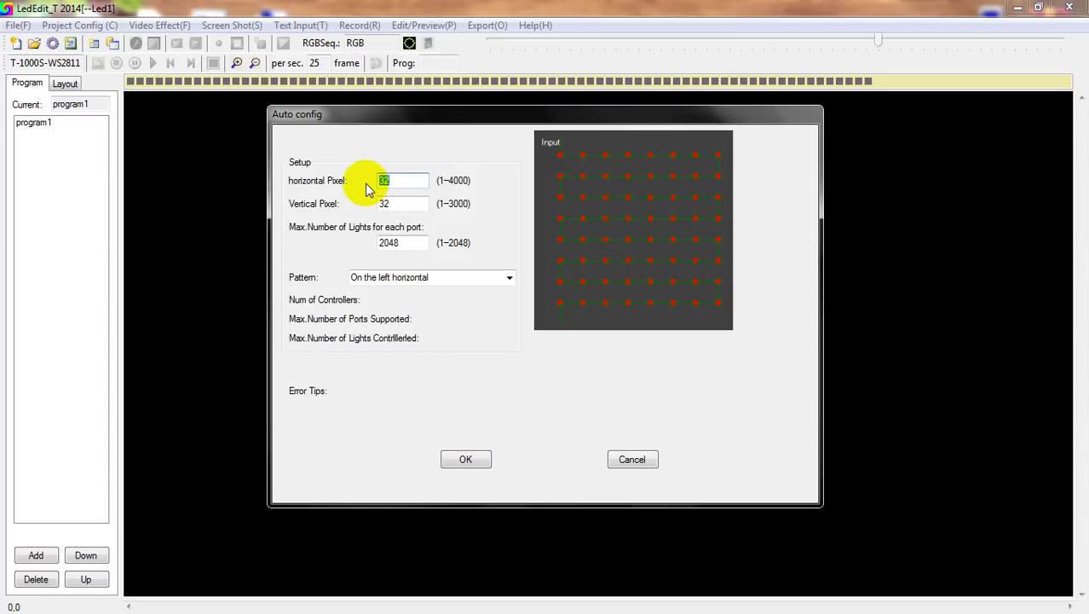
pyautogui.write('60')
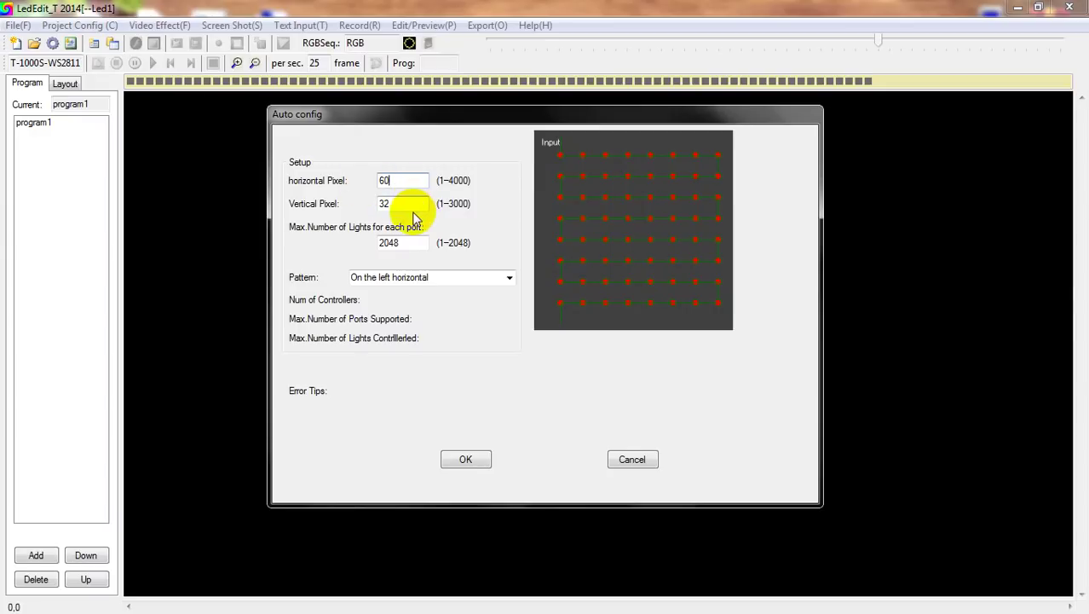
pyautogui.moveTo(406, 204); pyautogui.dragTo(333, 206)
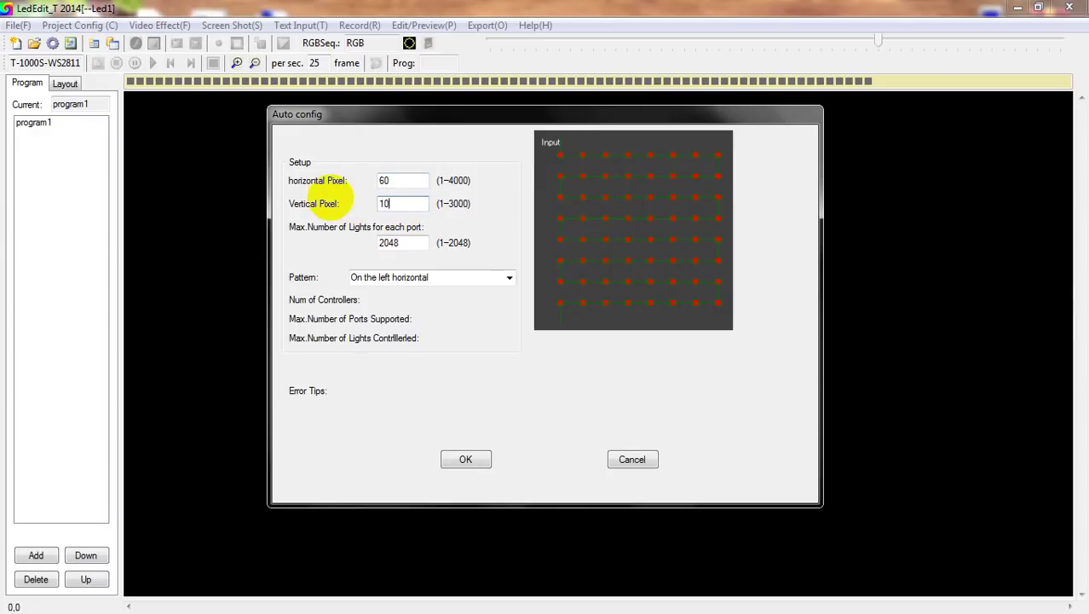
pyautogui.click(467, 459)
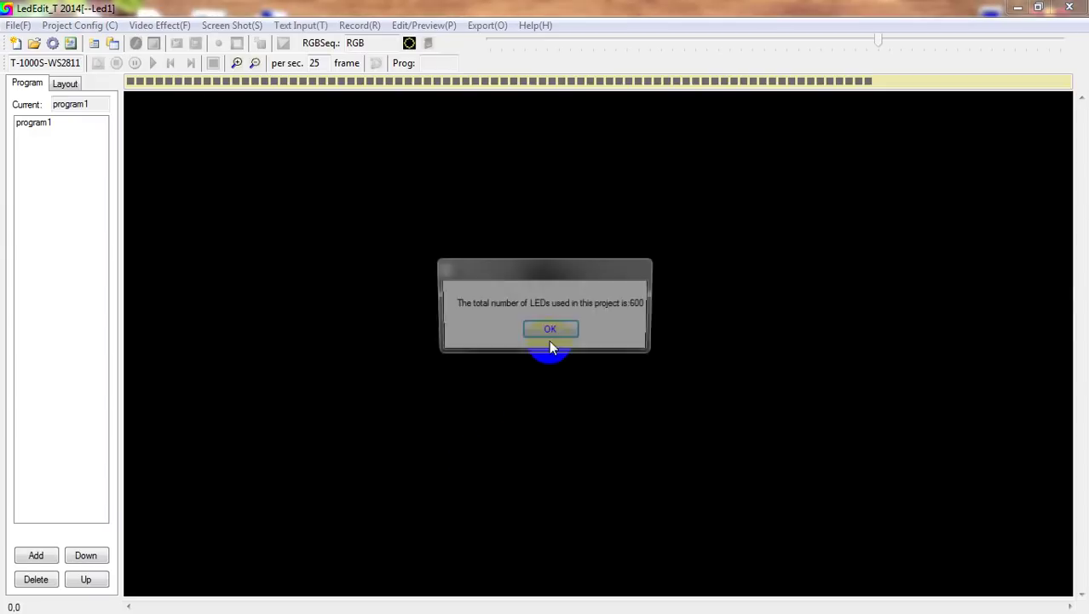
pyautogui.click(545, 330)
pyautogui.click(242, 64)
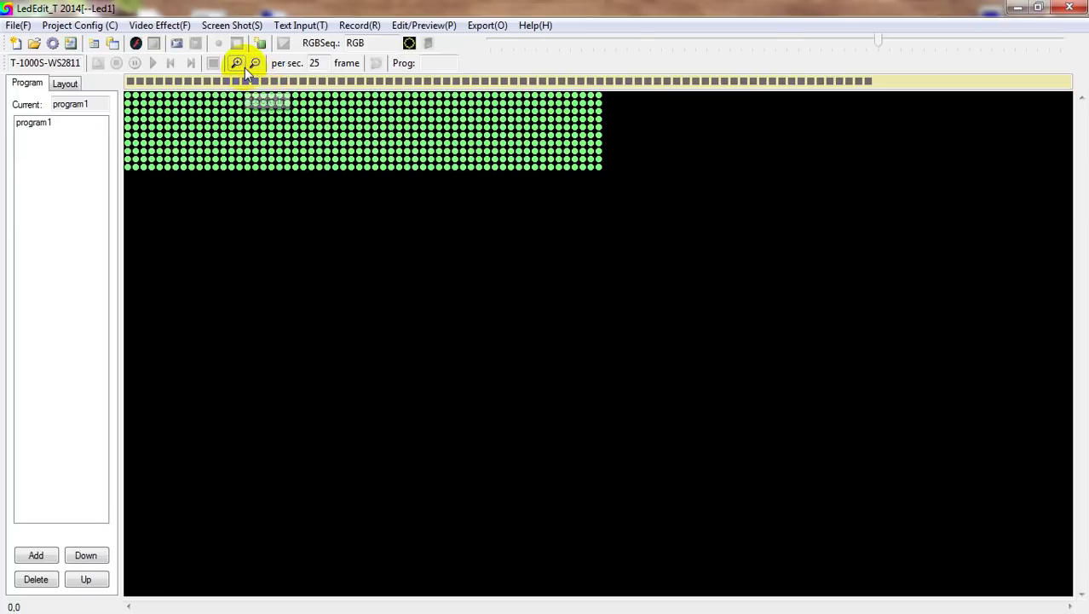
# Step: Minimize LedEdit and move the Flv Maker shortcut to the desktop area below the 10x60 toran video
pyautogui.click(1016, 8)
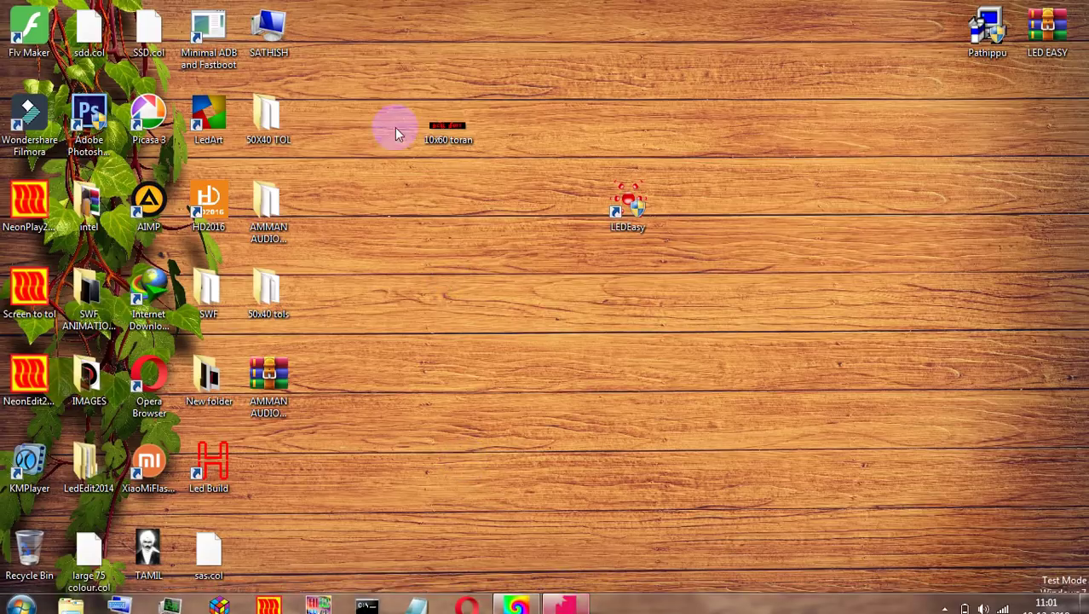
pyautogui.click(451, 128)
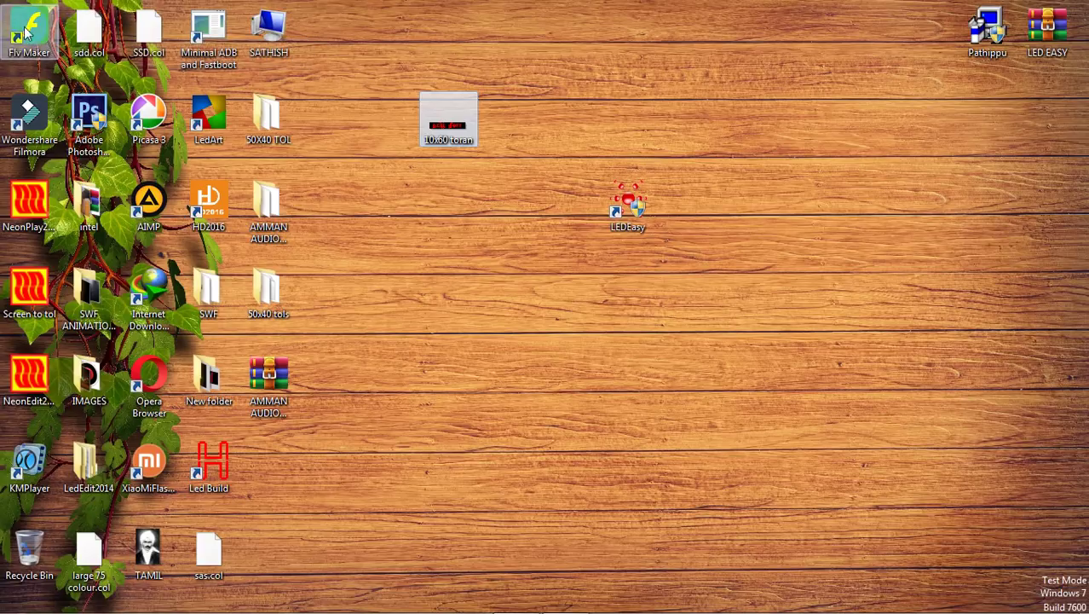
pyautogui.moveTo(34, 33); pyautogui.dragTo(477, 298)
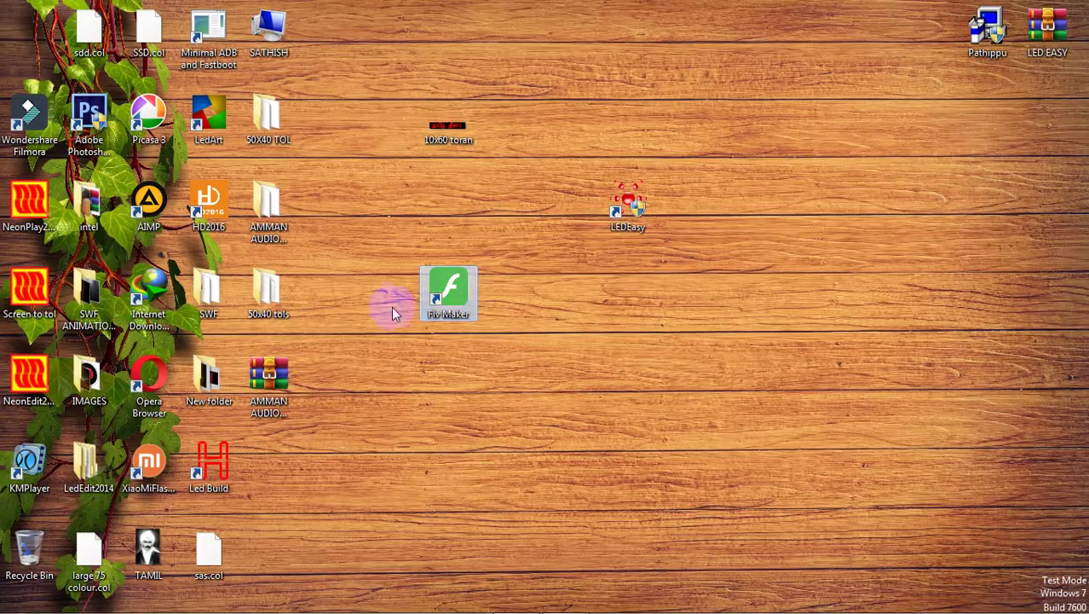
pyautogui.click(453, 86)
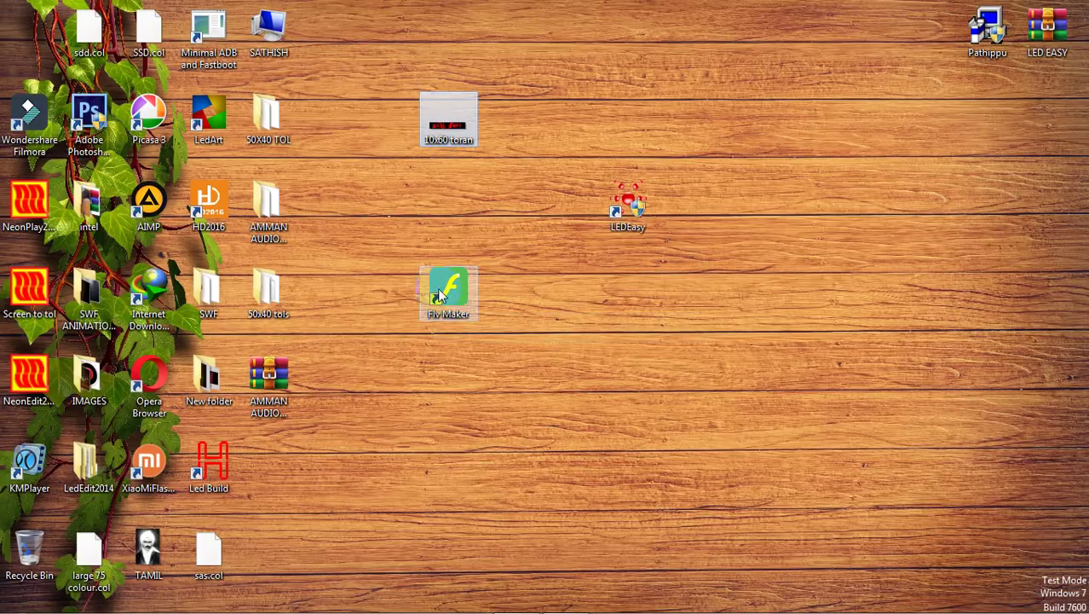
pyautogui.click(478, 319)
# Step: Convert the Desktop's 10x60 toran AVI to High Definition SWF with Free Video to Flash Converter and close the example web page
pyautogui.doubleClick(449, 300)
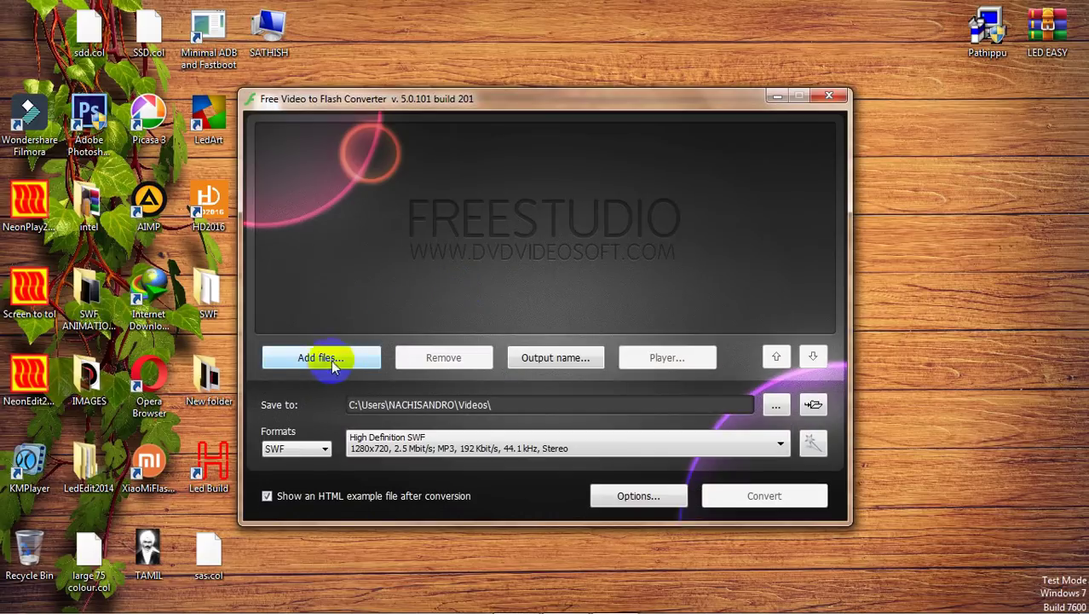
pyautogui.click(328, 360)
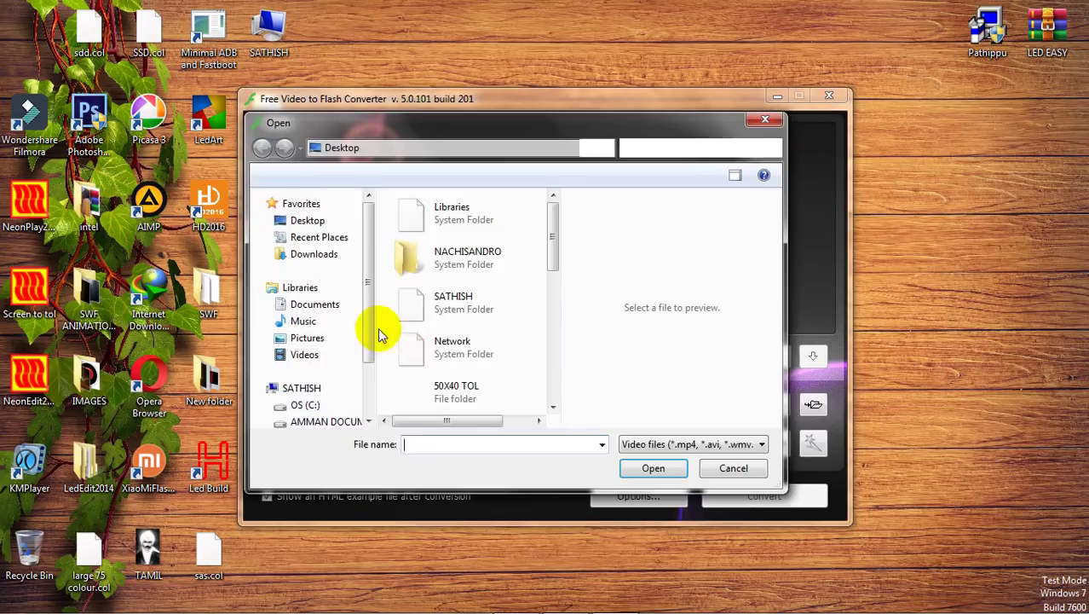
pyautogui.click(315, 224)
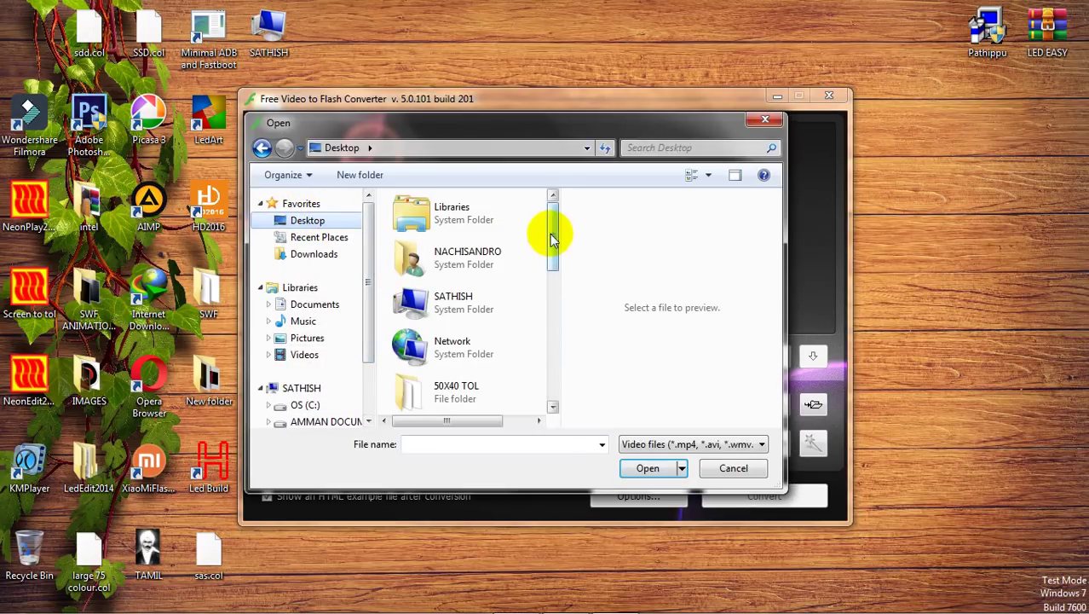
pyautogui.moveTo(549, 236); pyautogui.dragTo(550, 373)
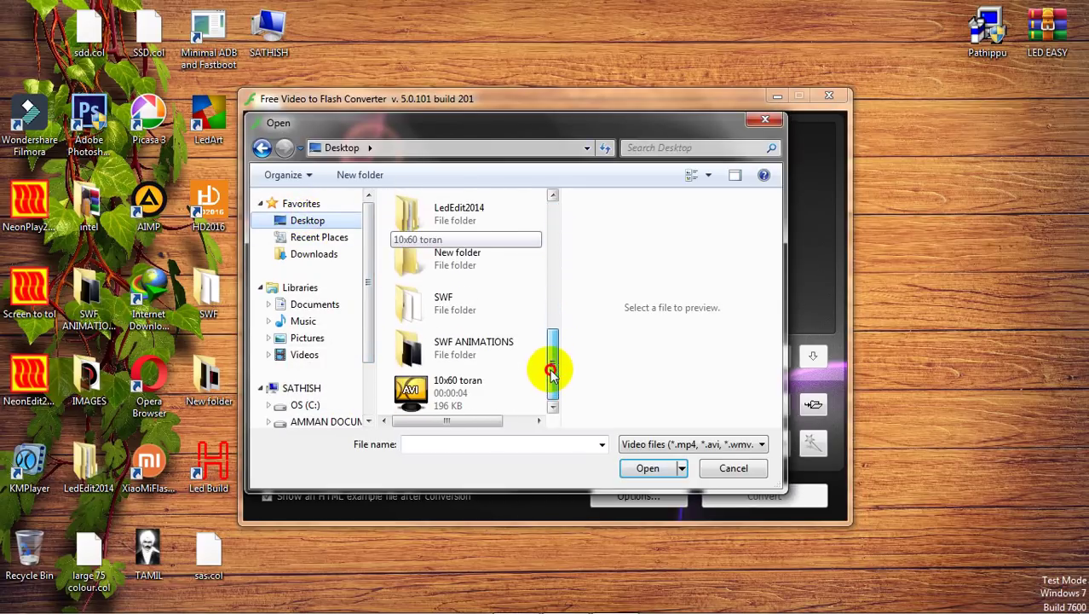
pyautogui.doubleClick(474, 385)
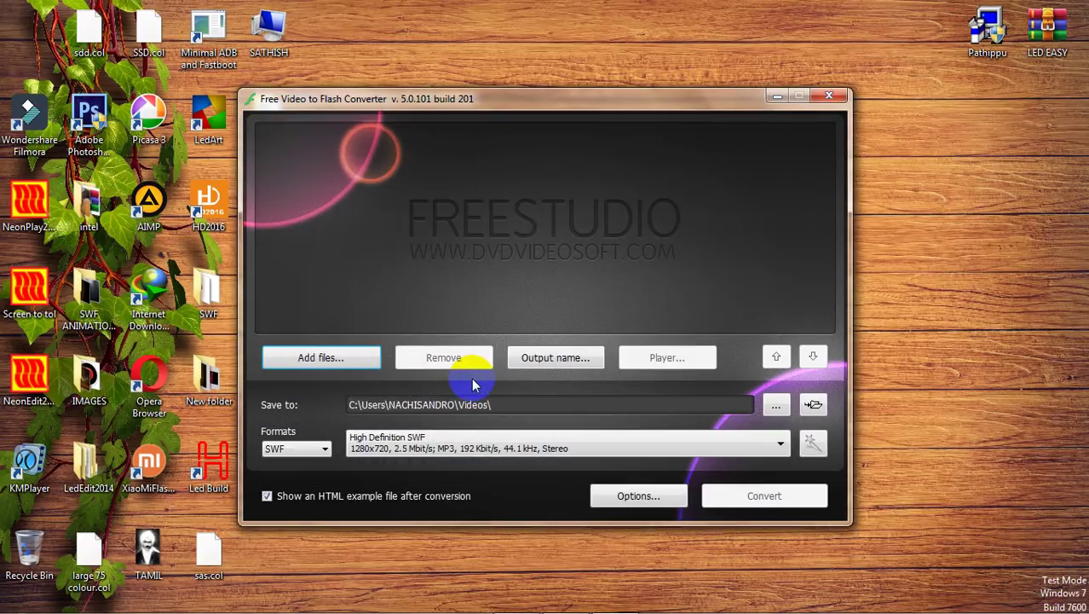
pyautogui.click(731, 501)
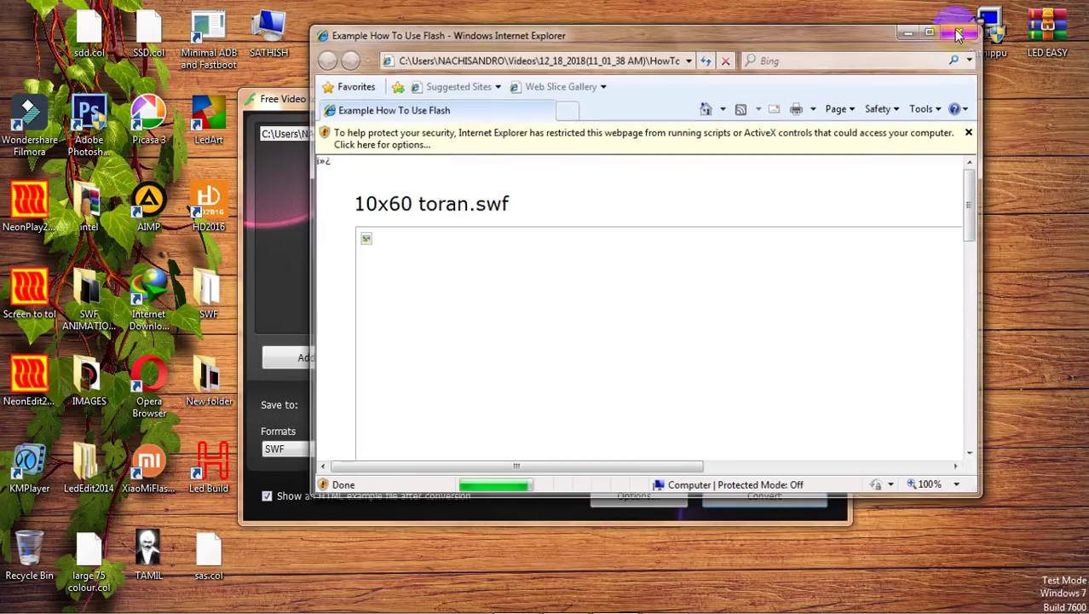
pyautogui.click(959, 34)
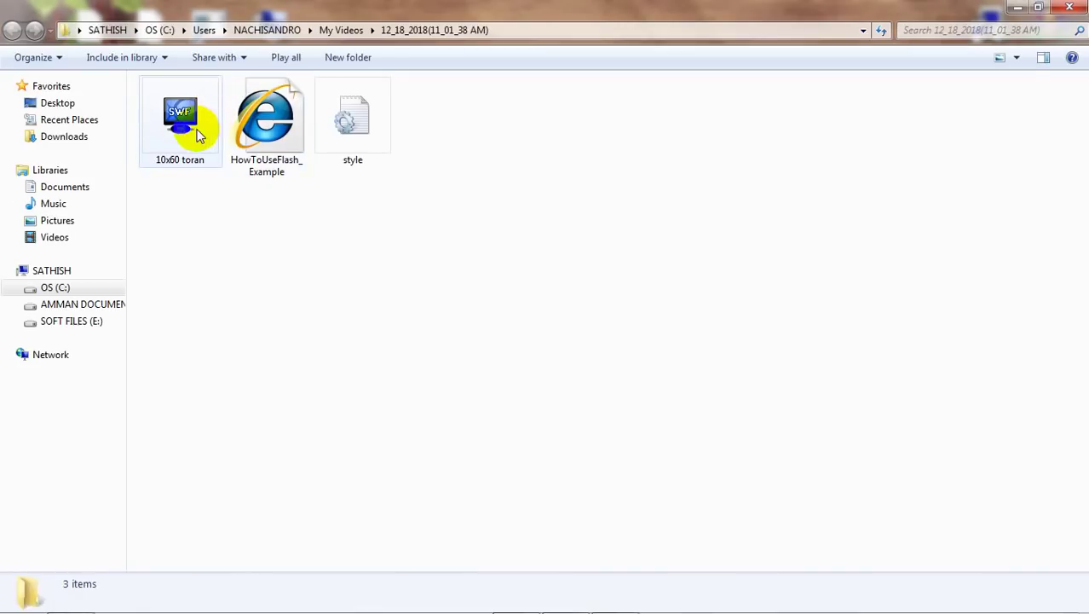
# Step: Cut the converted 10x60 toran SWF from the output folder and close the folder and the converter
pyautogui.click(196, 129)
pyautogui.rightClick(196, 128)
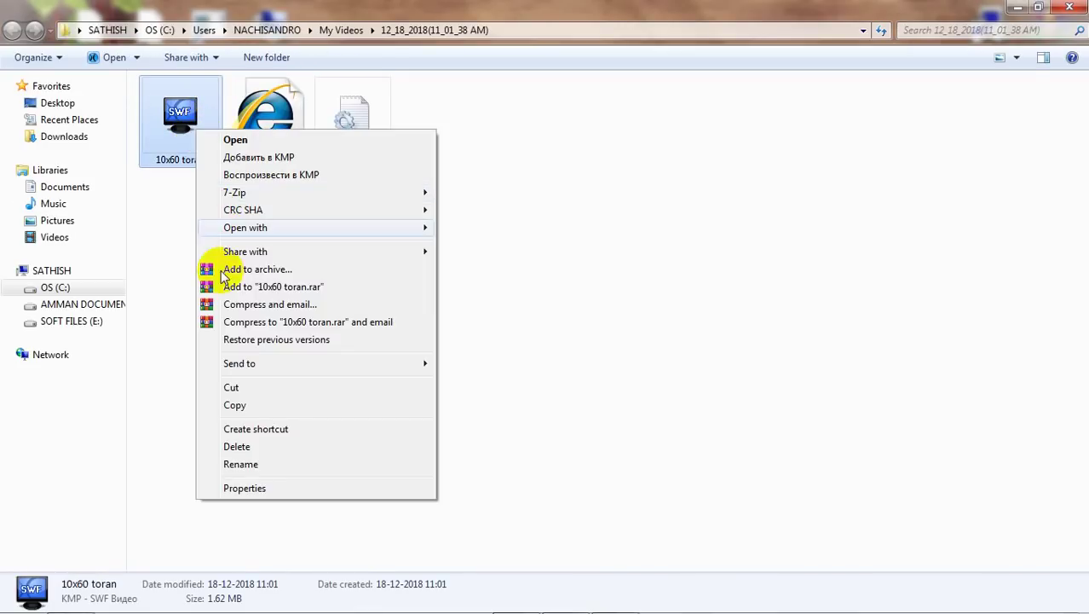
pyautogui.click(243, 383)
pyautogui.click(1069, 6)
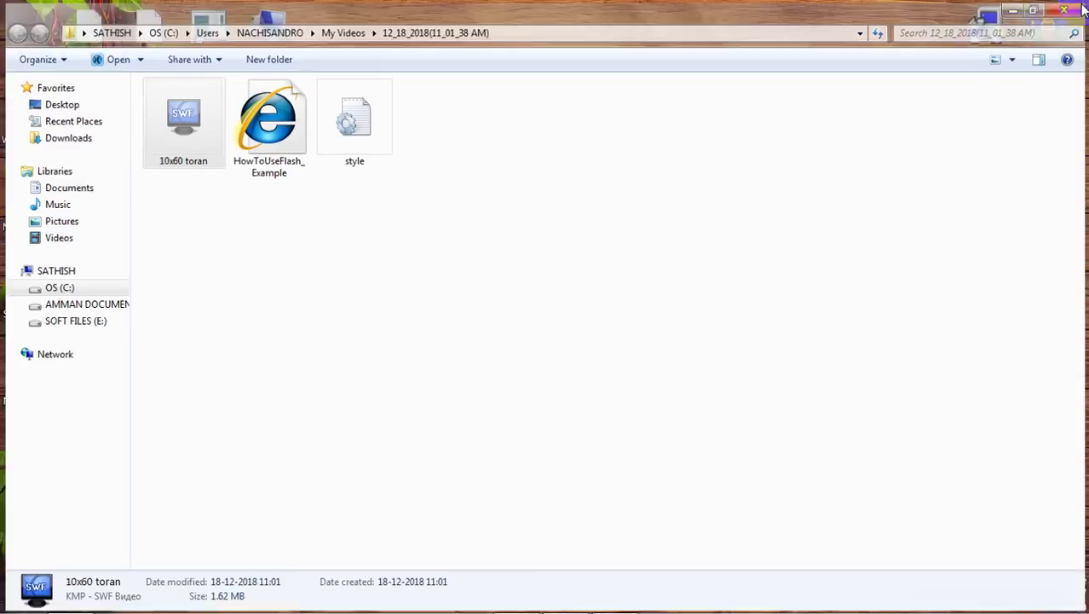
pyautogui.click(715, 188)
pyautogui.click(828, 95)
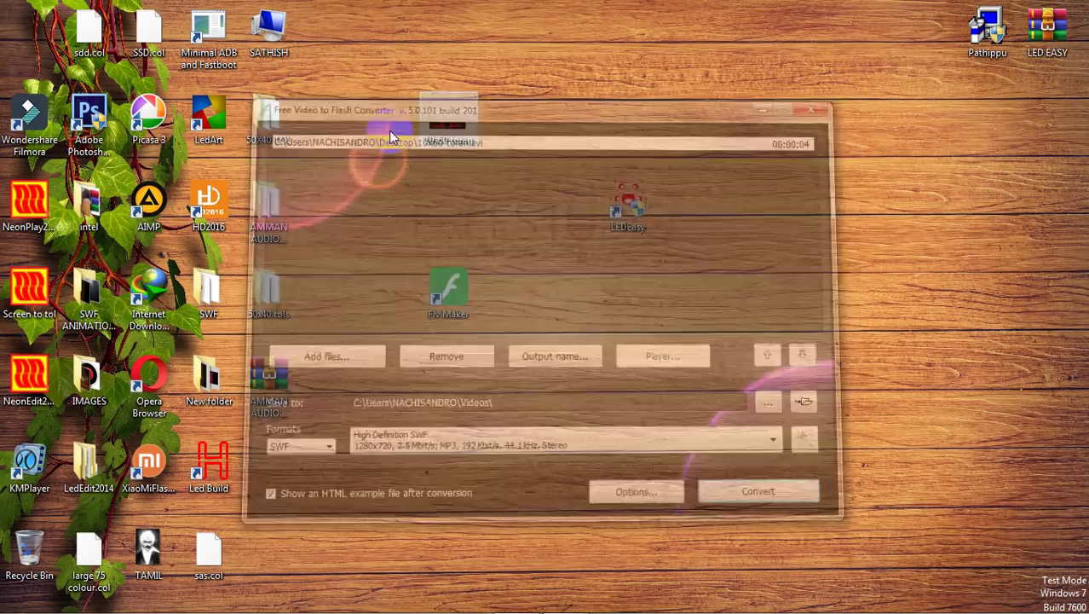
# Step: Paste the 10x60 toran SWF onto the desktop and place it beside the AVI file
pyautogui.rightClick(336, 199)
pyautogui.click(400, 260)
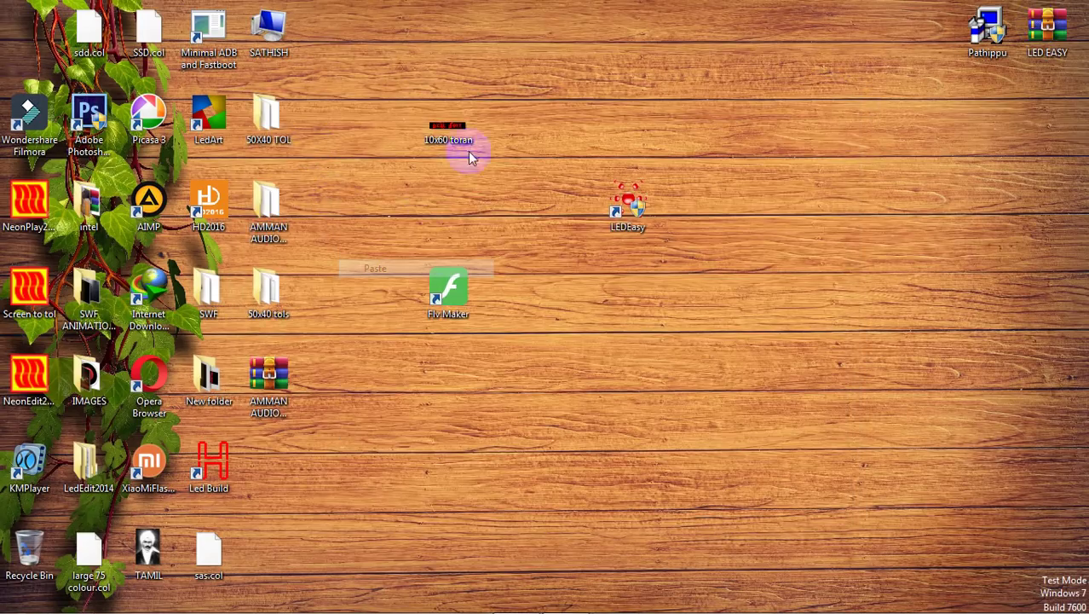
pyautogui.moveTo(331, 117); pyautogui.dragTo(586, 122)
# Step: Play the 10x60 toran SWF in KMPlayer to check the animation and close the player
pyautogui.click(450, 128)
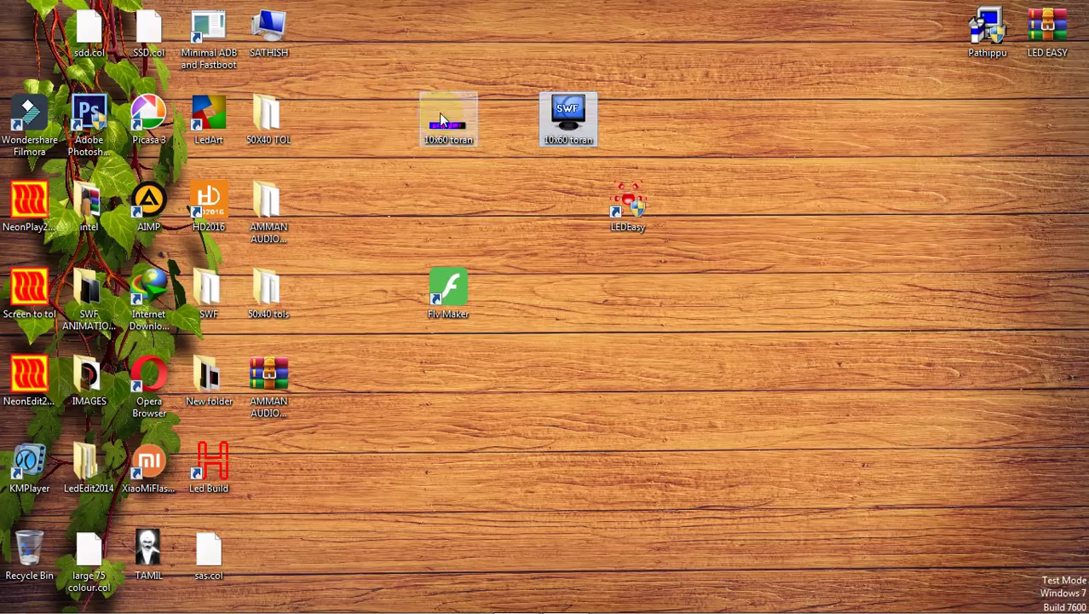
pyautogui.click(588, 118)
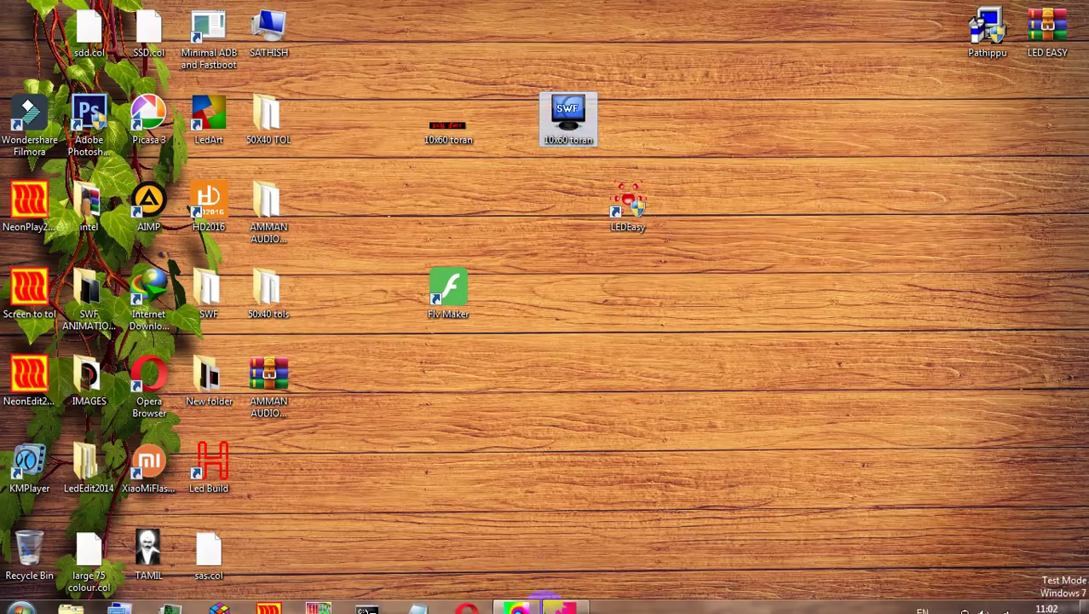
pyautogui.doubleClick(566, 109)
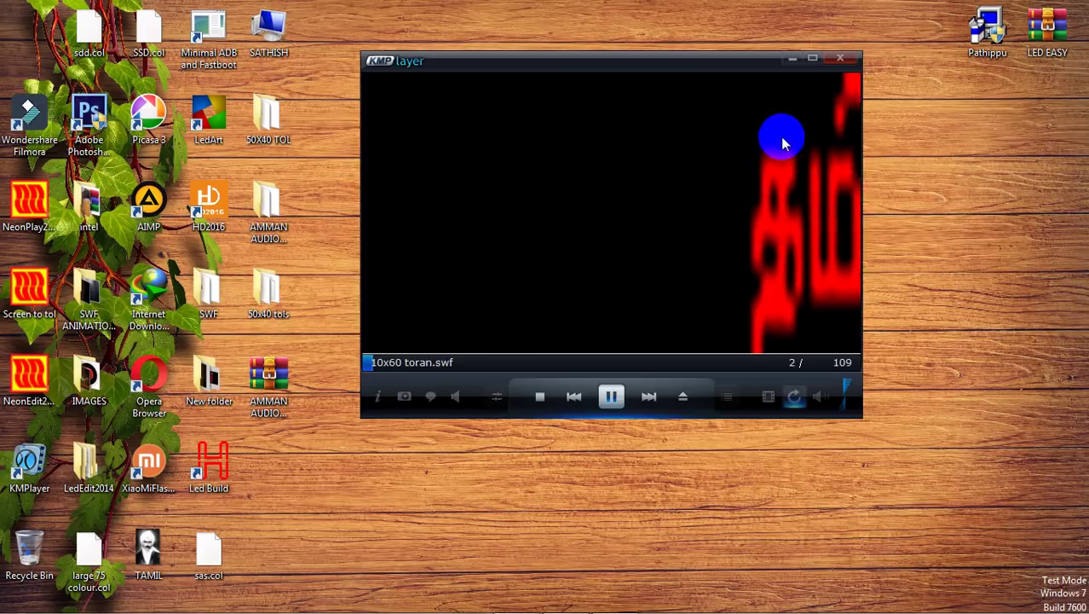
pyautogui.click(839, 59)
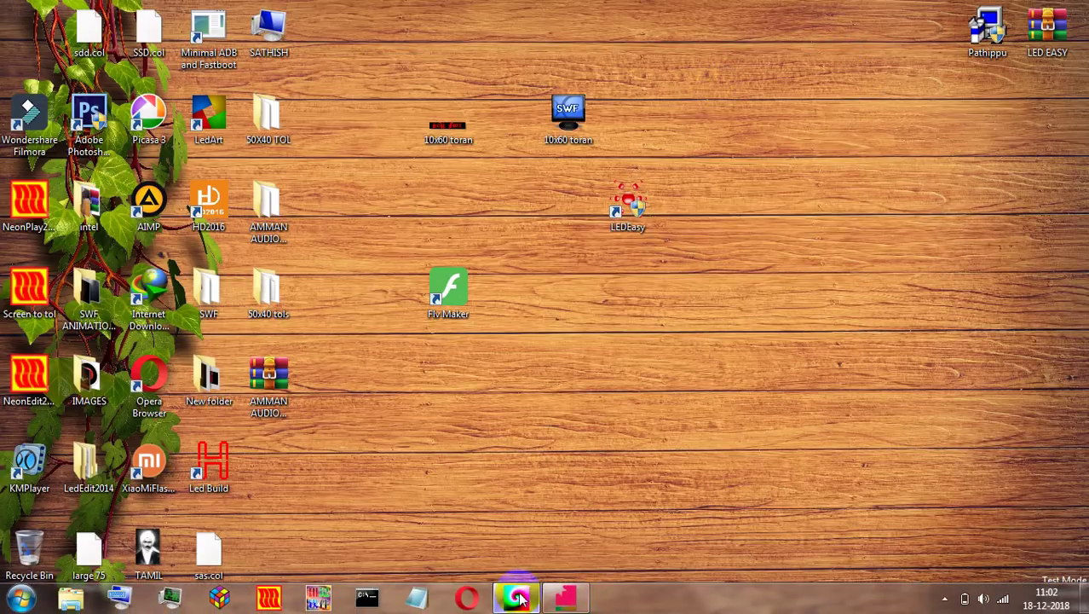
# Step: Switch to LedEdit 2014 and load the 10x60 toran SWF from the Desktop as the video effect
pyautogui.click(520, 599)
pyautogui.click(167, 26)
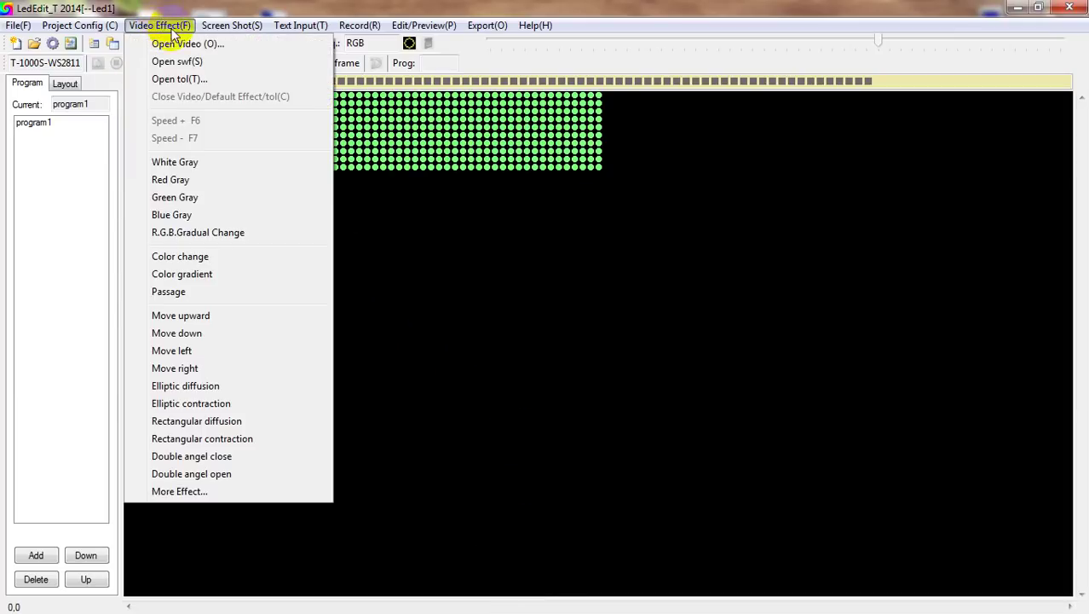
pyautogui.click(189, 62)
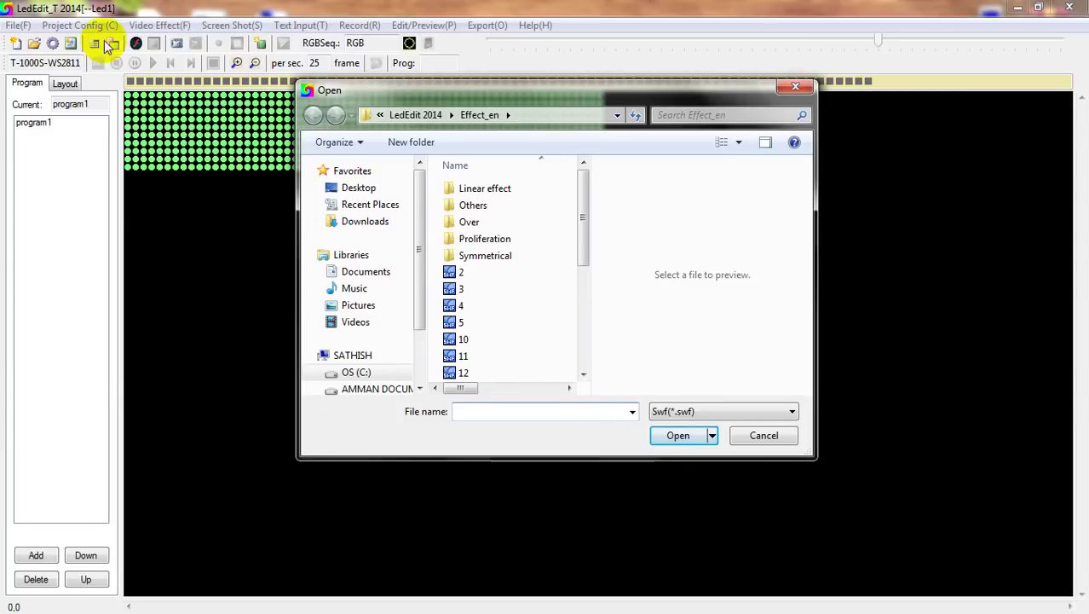
pyautogui.click(341, 188)
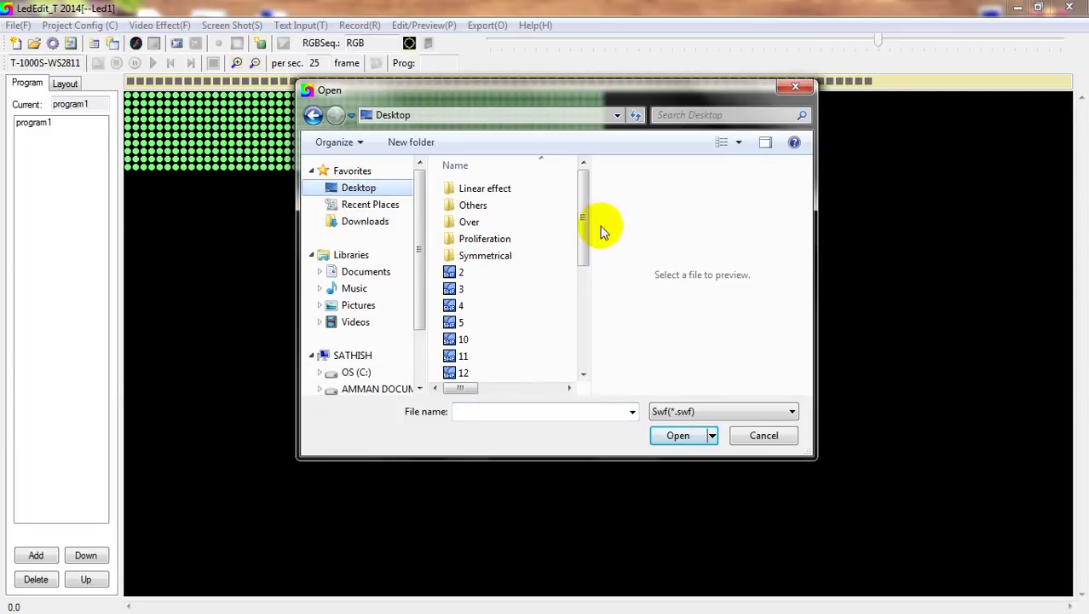
pyautogui.keyDown('ctrl'); pyautogui.scroll(2, 584, 219); pyautogui.keyUp('ctrl')
pyautogui.moveTo(584, 219); pyautogui.dragTo(583, 345)
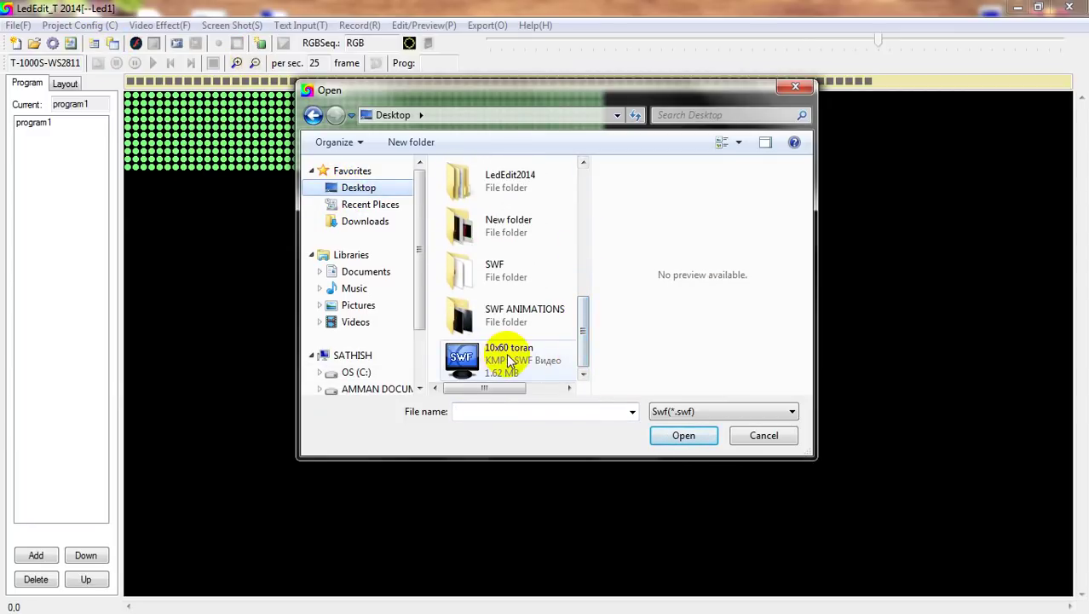
pyautogui.doubleClick(509, 358)
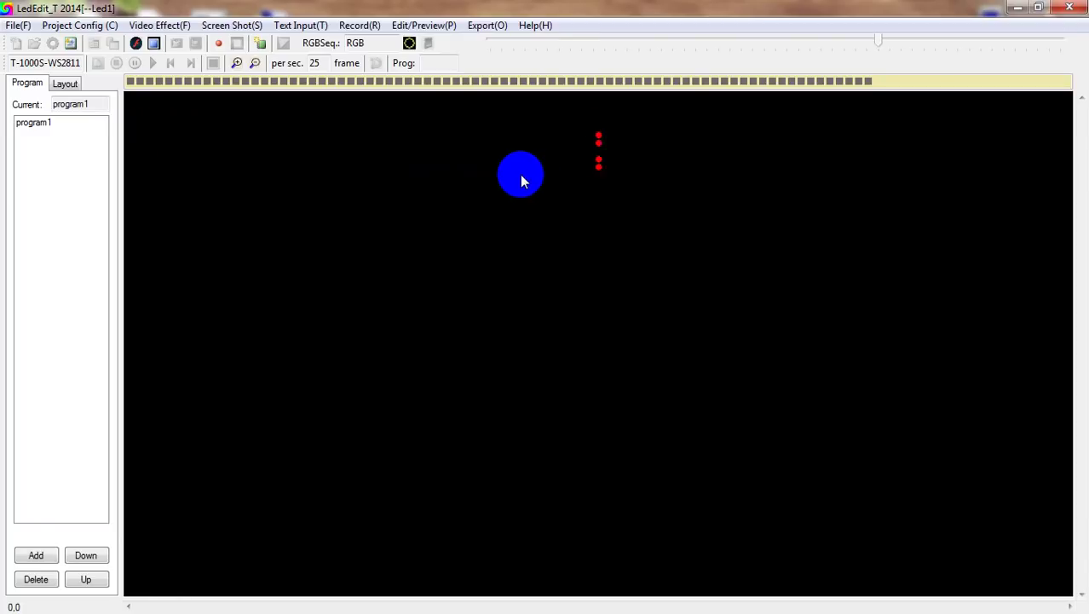
# Step: Lower the SWF animation's playback speed by two steps, then raise it by one step
pyautogui.click(160, 24)
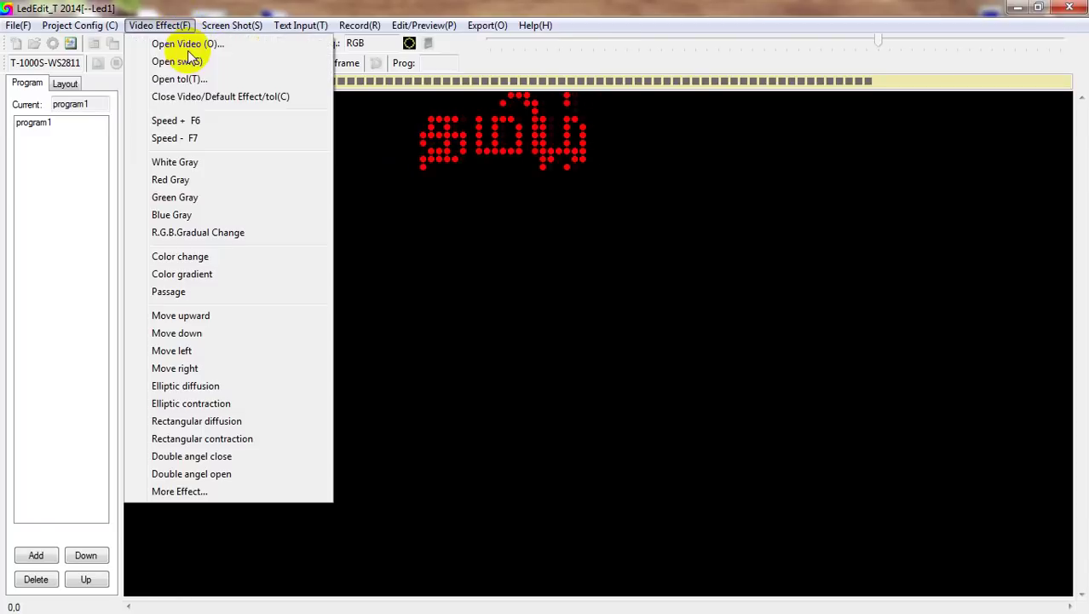
pyautogui.click(196, 139)
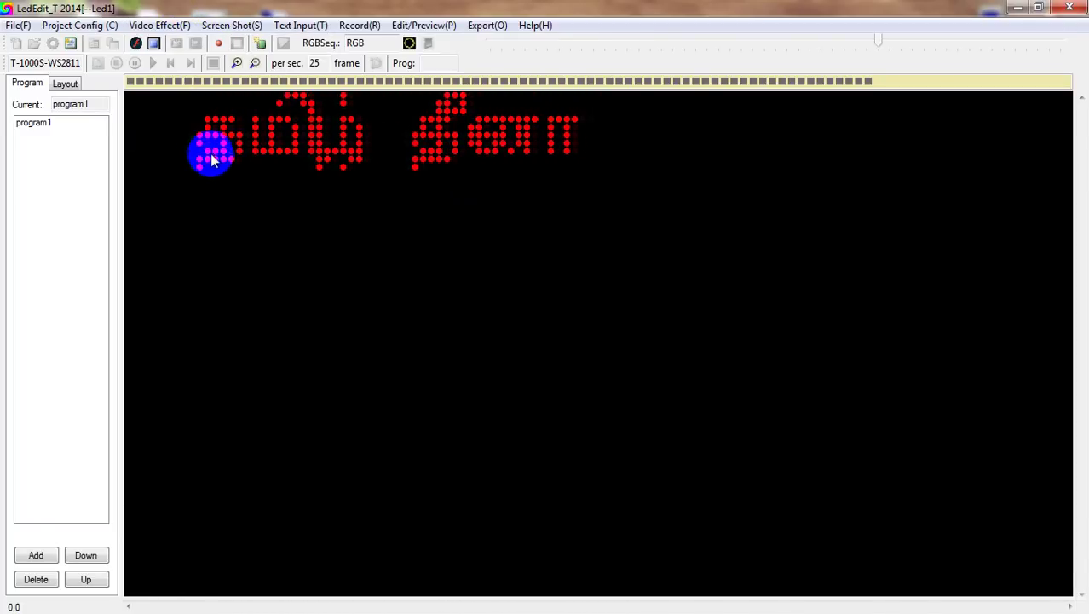
pyautogui.click(170, 25)
pyautogui.click(186, 139)
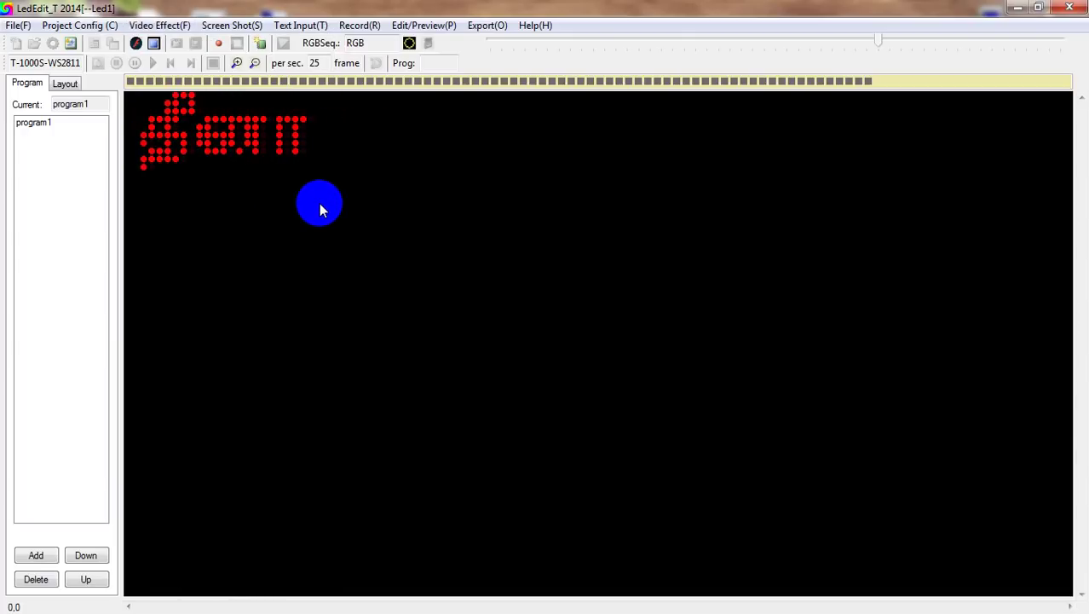
pyautogui.click(168, 26)
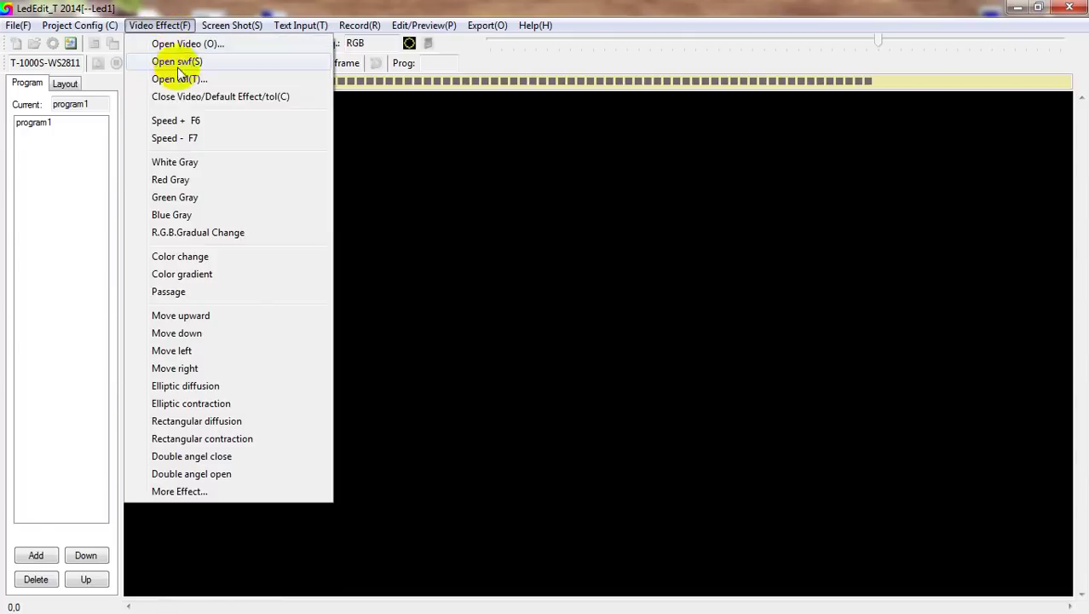
pyautogui.click(190, 120)
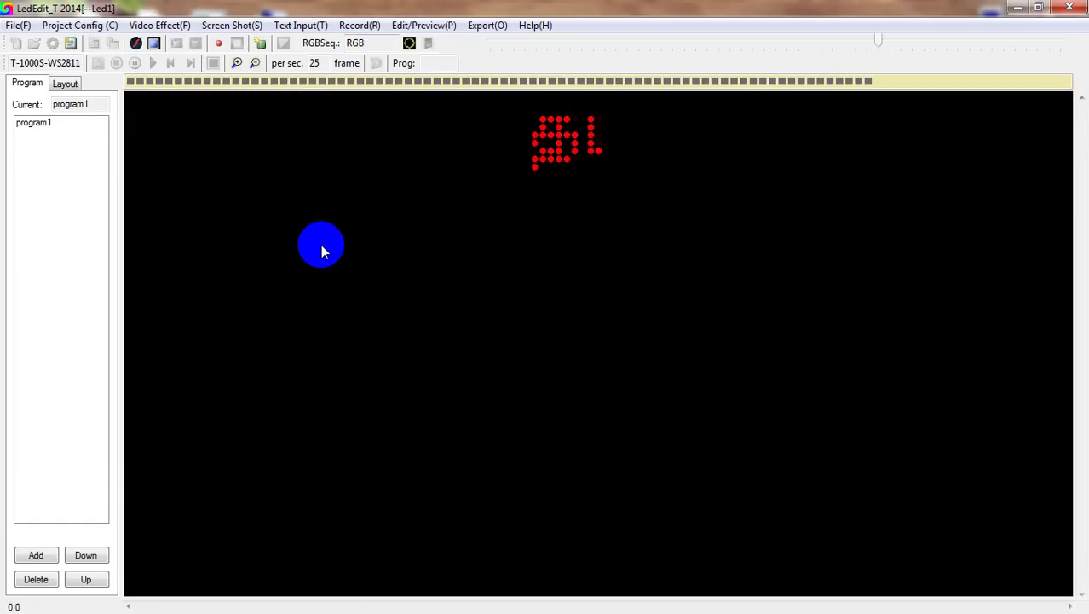
# Step: Record the scrolling Tamil text animation into program1, stop the recording and return to the desktop
pyautogui.click(221, 43)
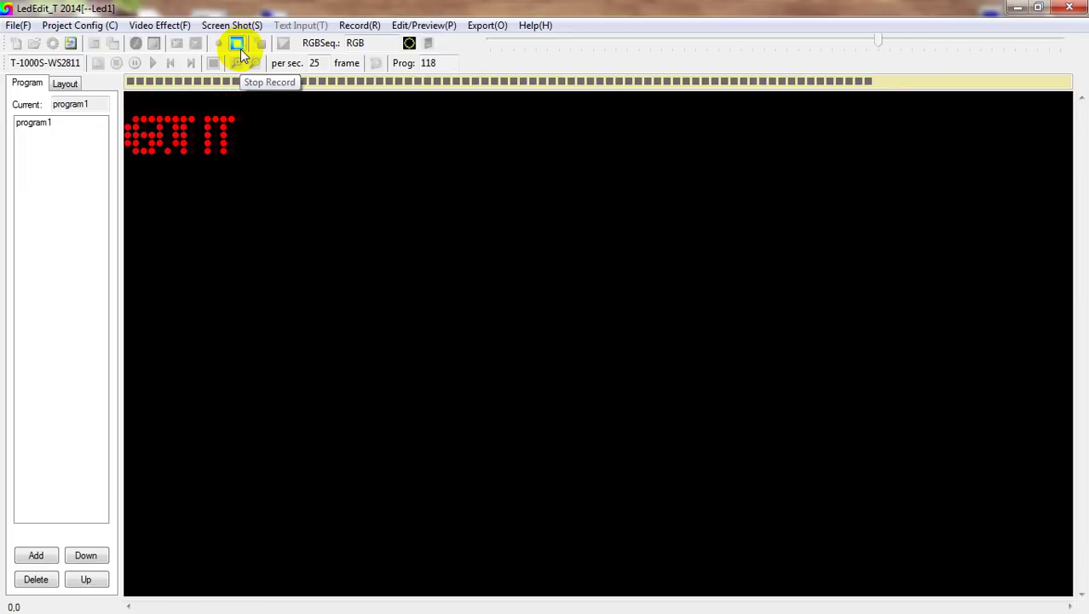
pyautogui.click(238, 45)
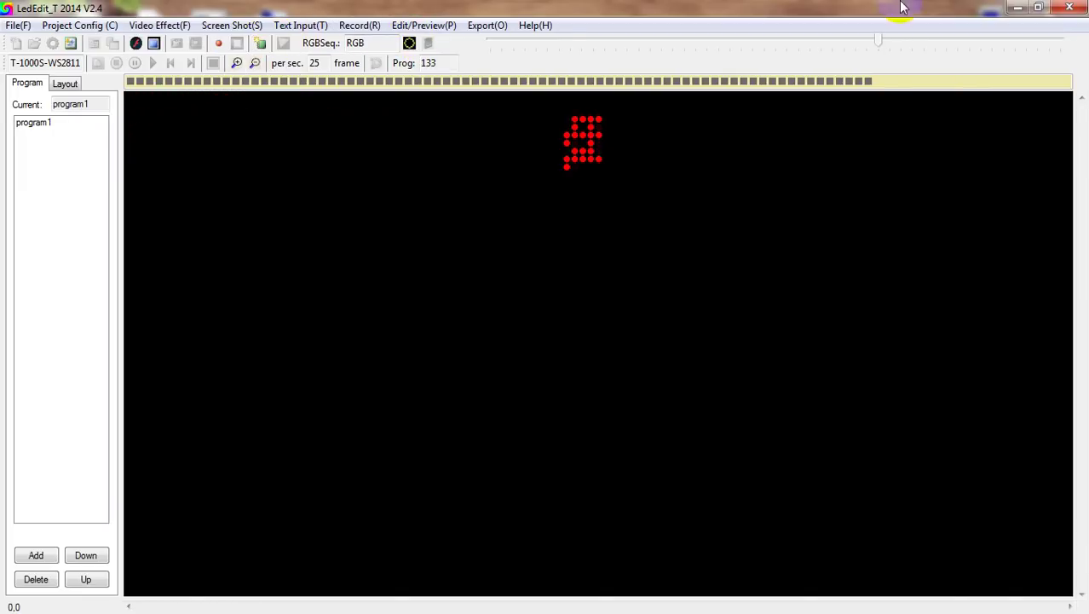
pyautogui.click(1054, 8)
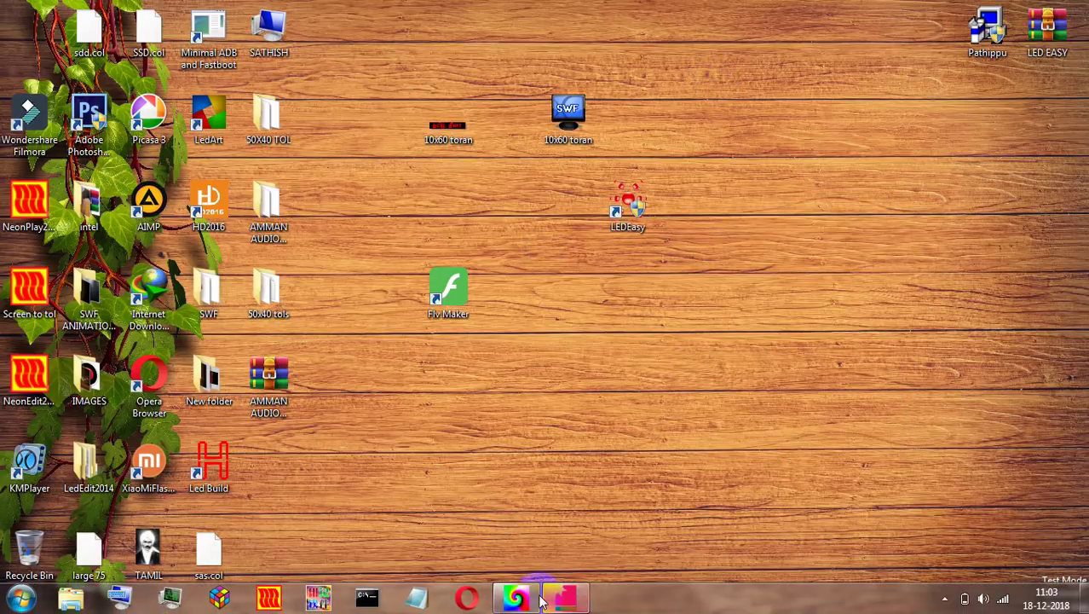
pyautogui.rightClick(341, 146)
pyautogui.click(376, 193)
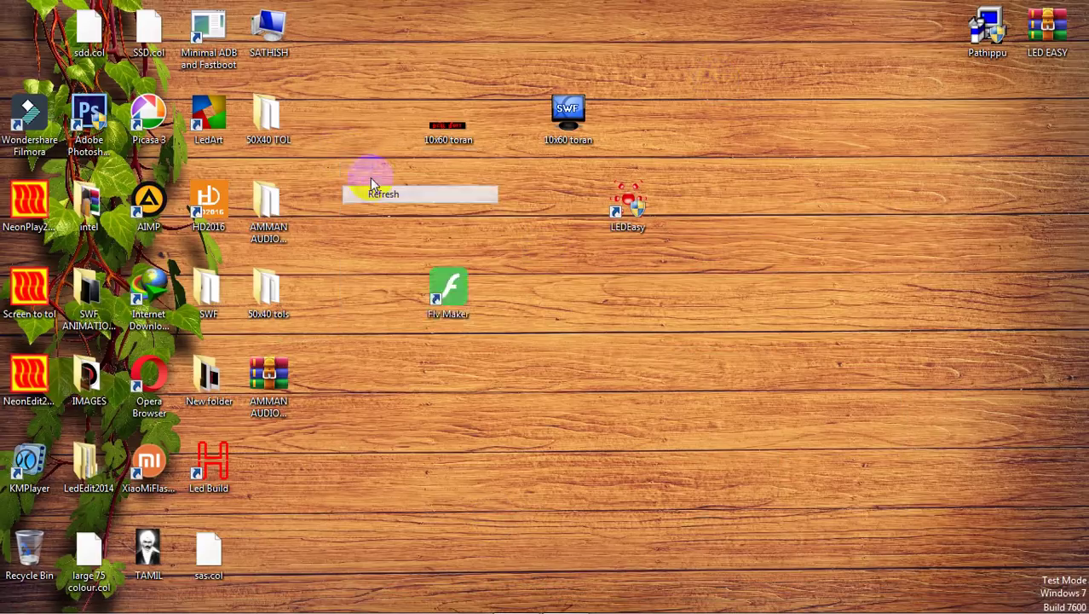
pyautogui.rightClick(343, 140)
pyautogui.click(369, 185)
pyautogui.rightClick(347, 107)
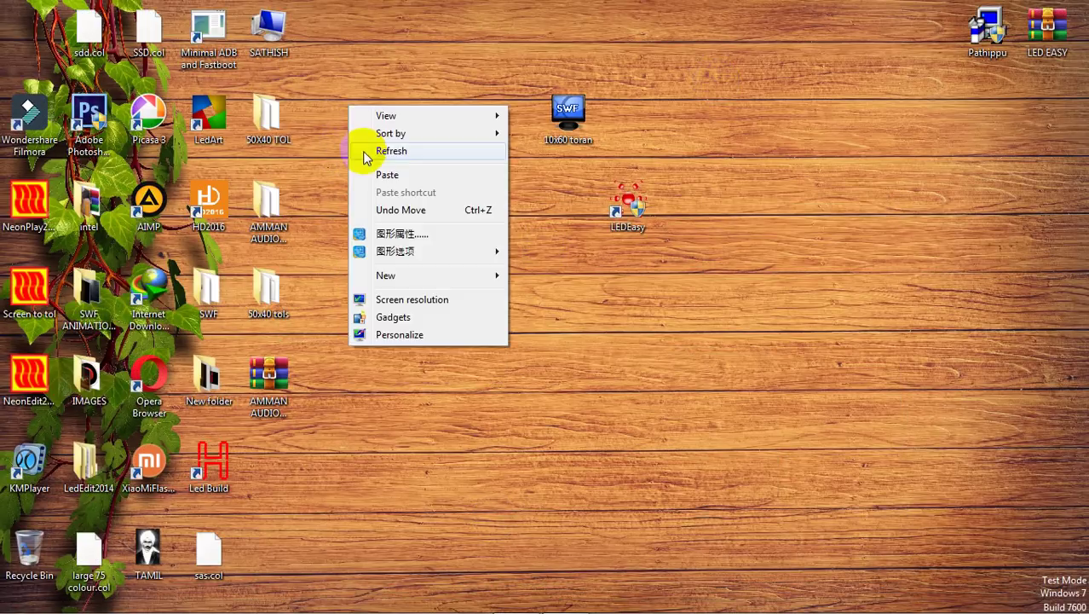
pyautogui.click(365, 151)
pyautogui.rightClick(350, 122)
pyautogui.click(364, 167)
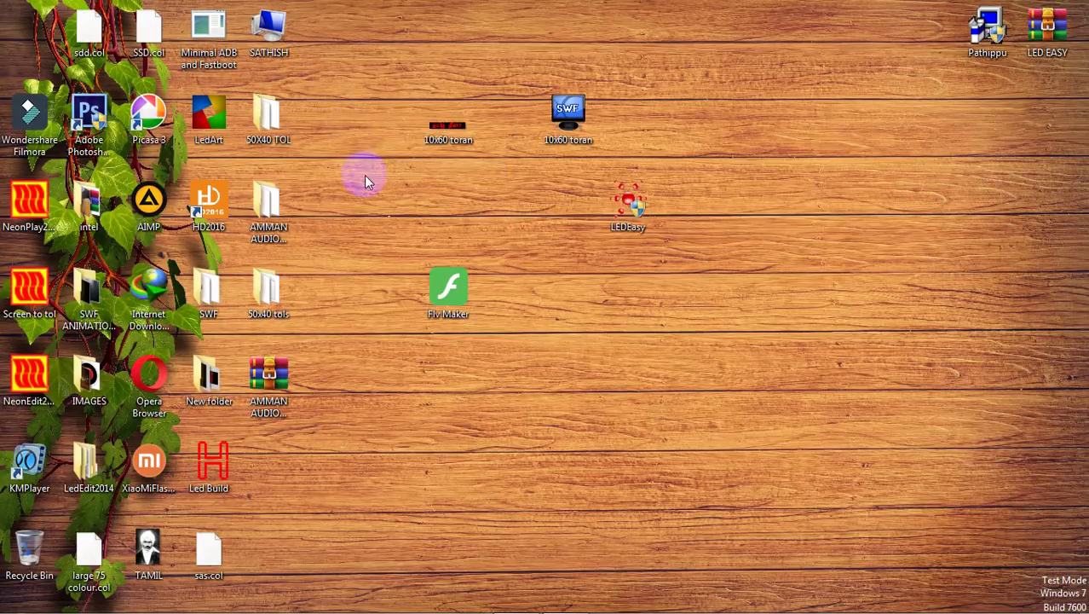
pyautogui.rightClick(345, 129)
pyautogui.click(366, 176)
pyautogui.rightClick(341, 130)
pyautogui.click(353, 171)
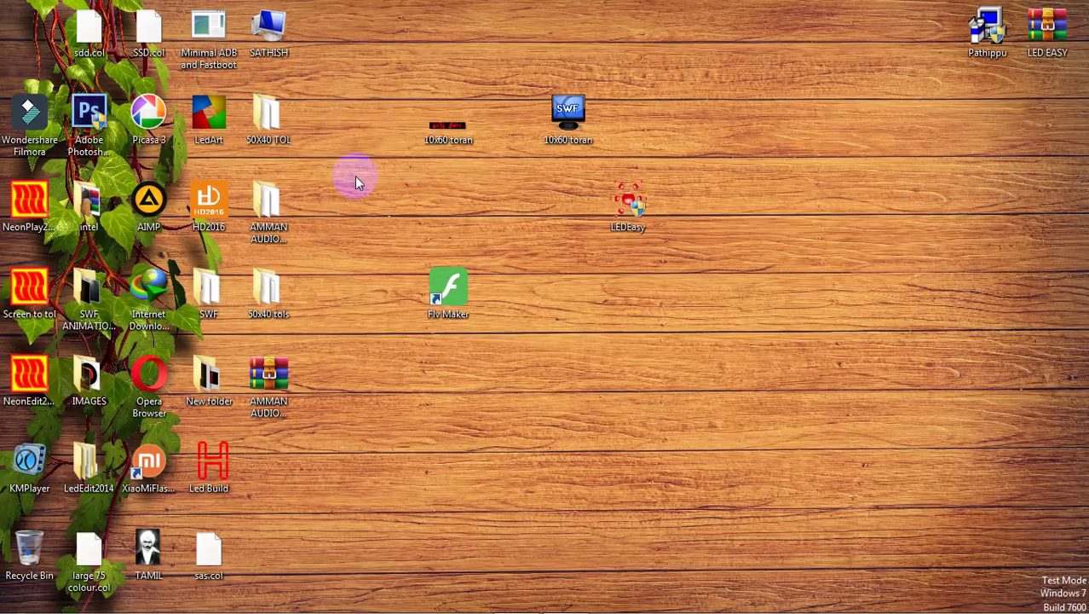
pyautogui.rightClick(341, 143)
pyautogui.click(359, 187)
pyautogui.rightClick(343, 134)
pyautogui.click(358, 176)
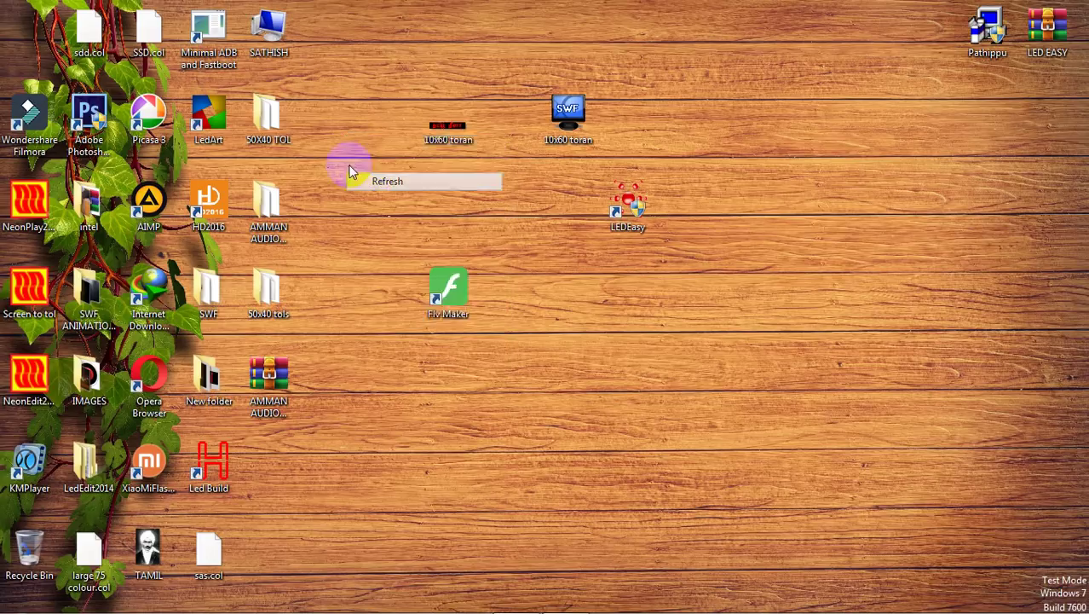
pyautogui.rightClick(340, 151)
pyautogui.click(363, 192)
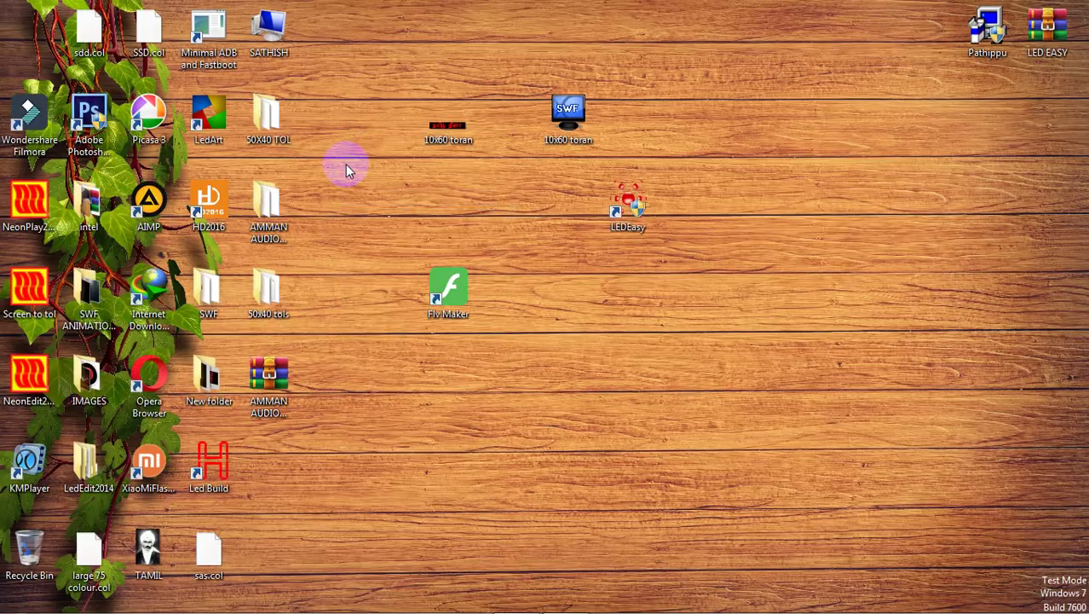